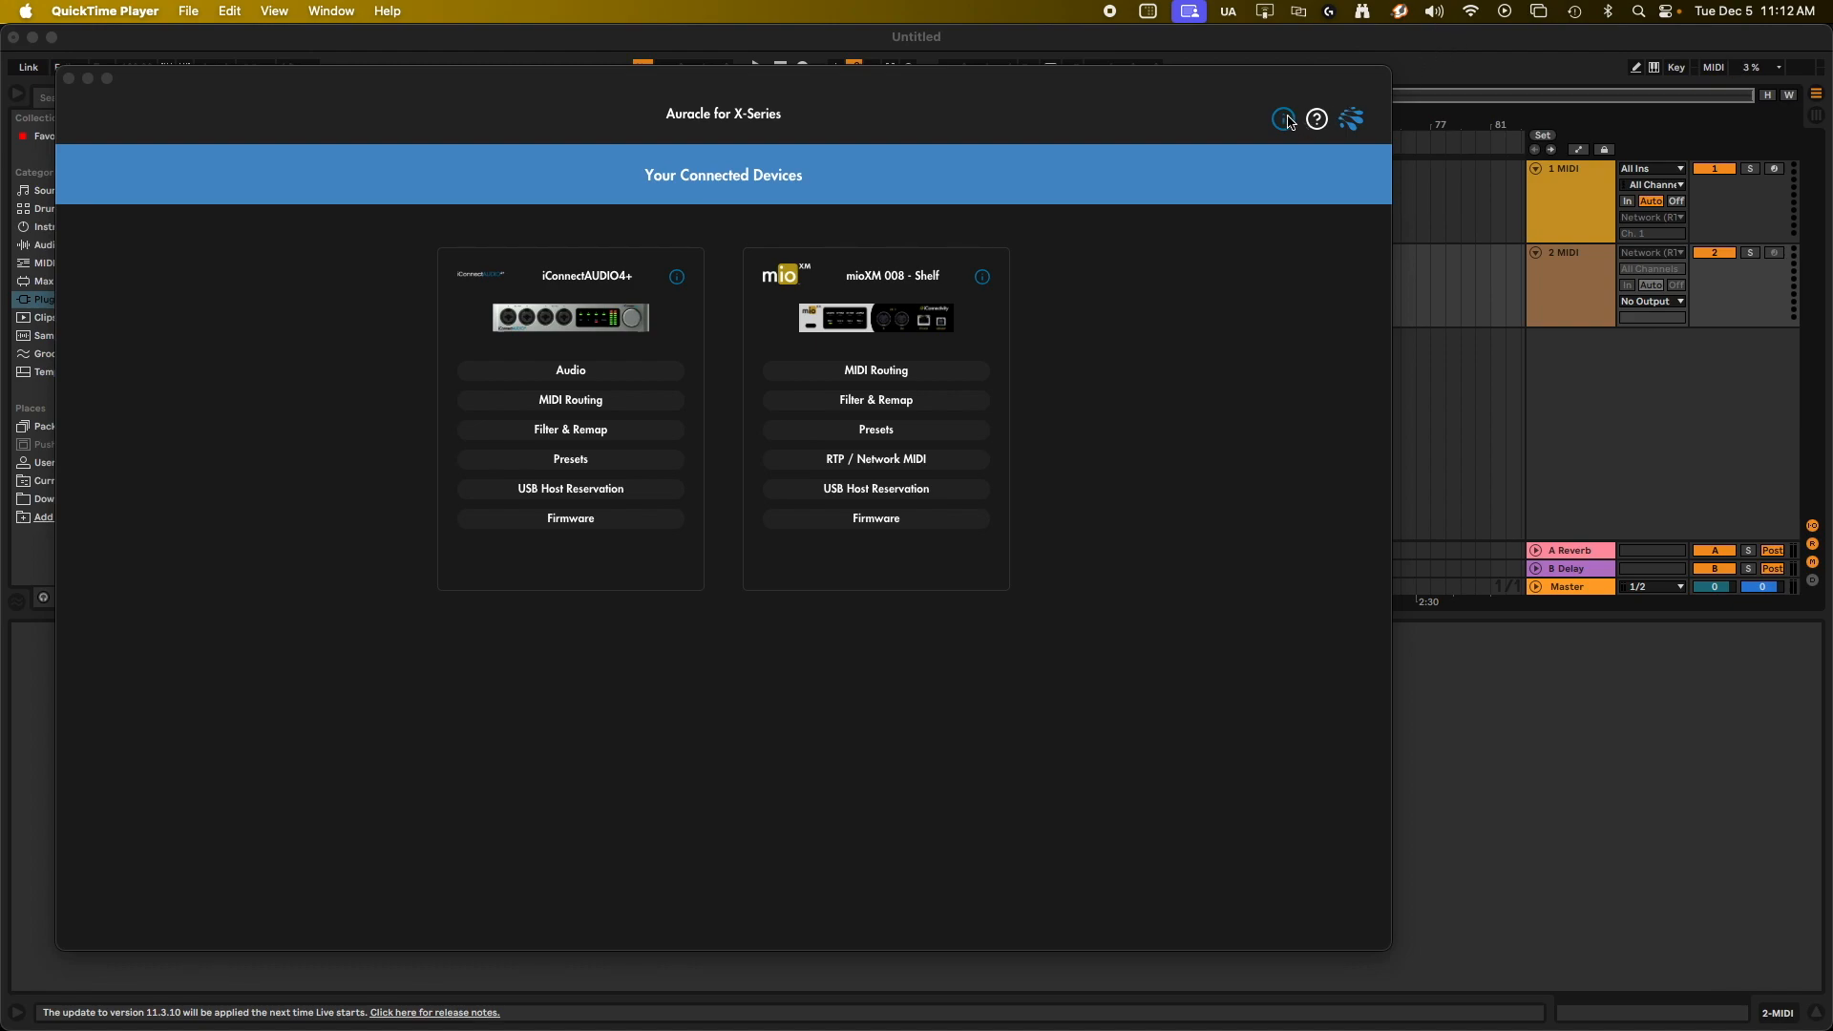
Switch to Ableton Live and open the MIDI clip at the start of the 1 MIDI track.
click(1149, 110)
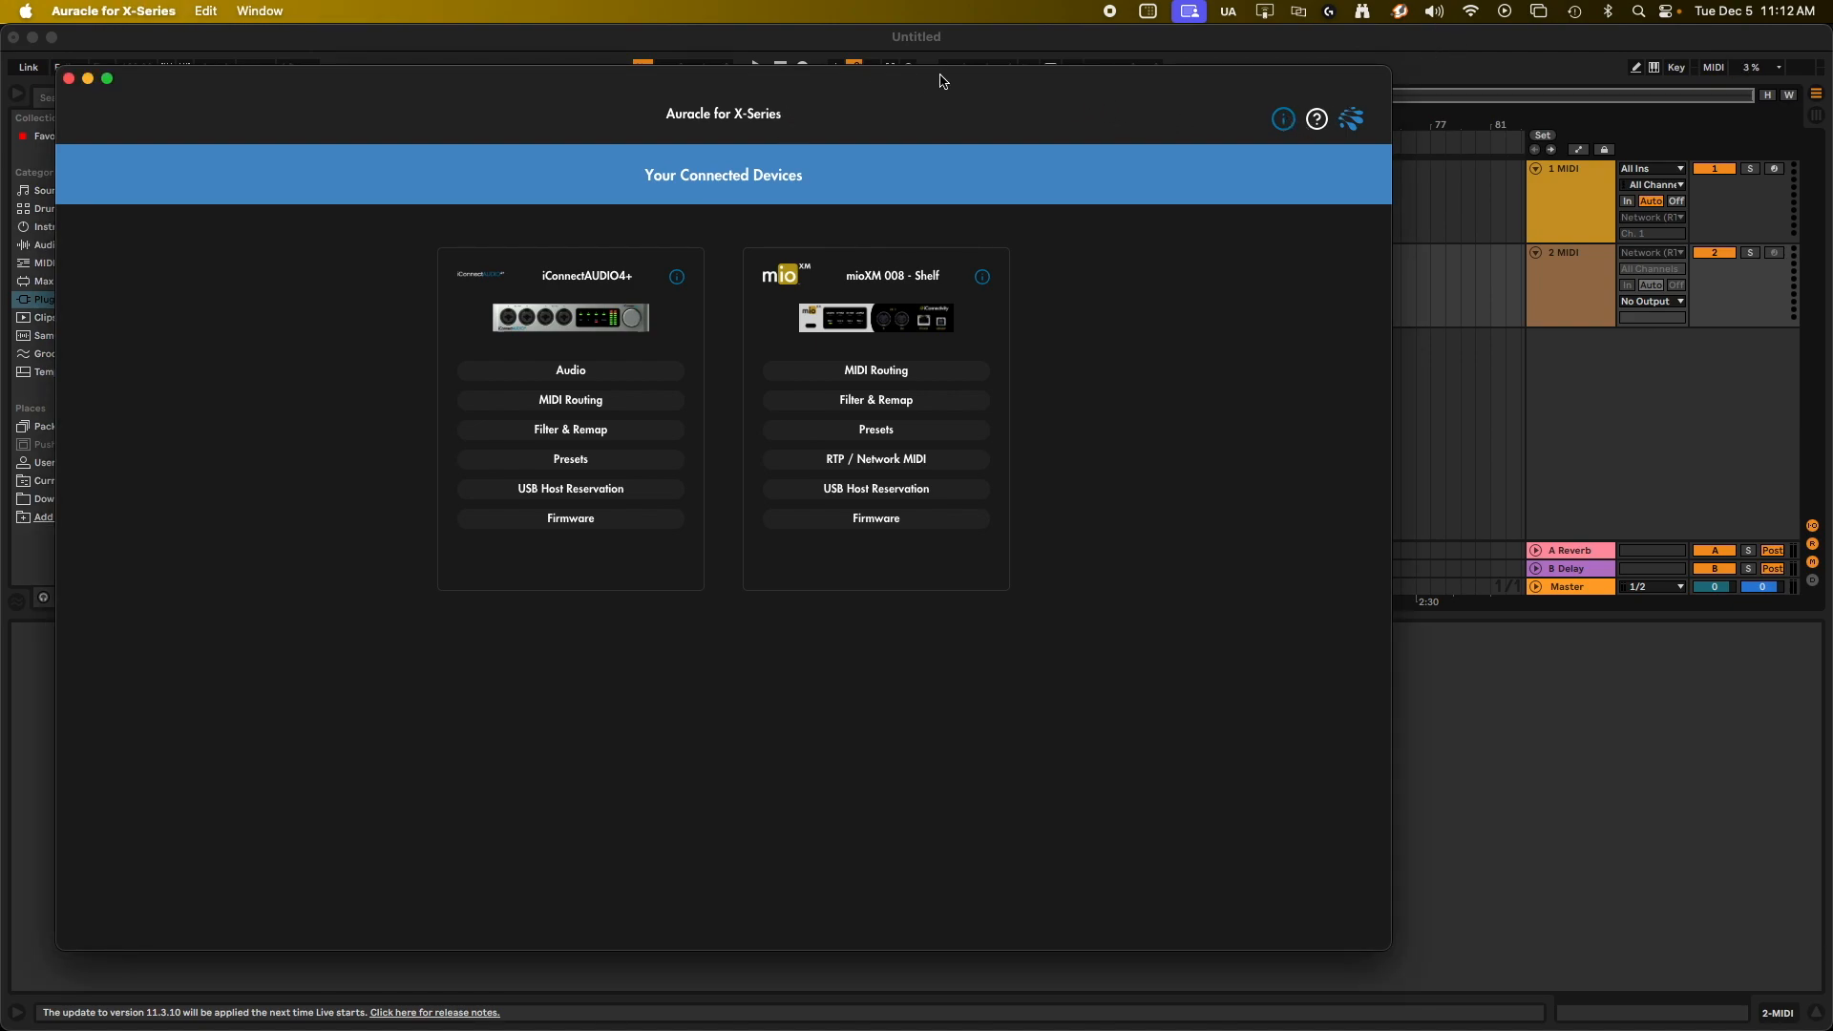
click(969, 48)
click(371, 174)
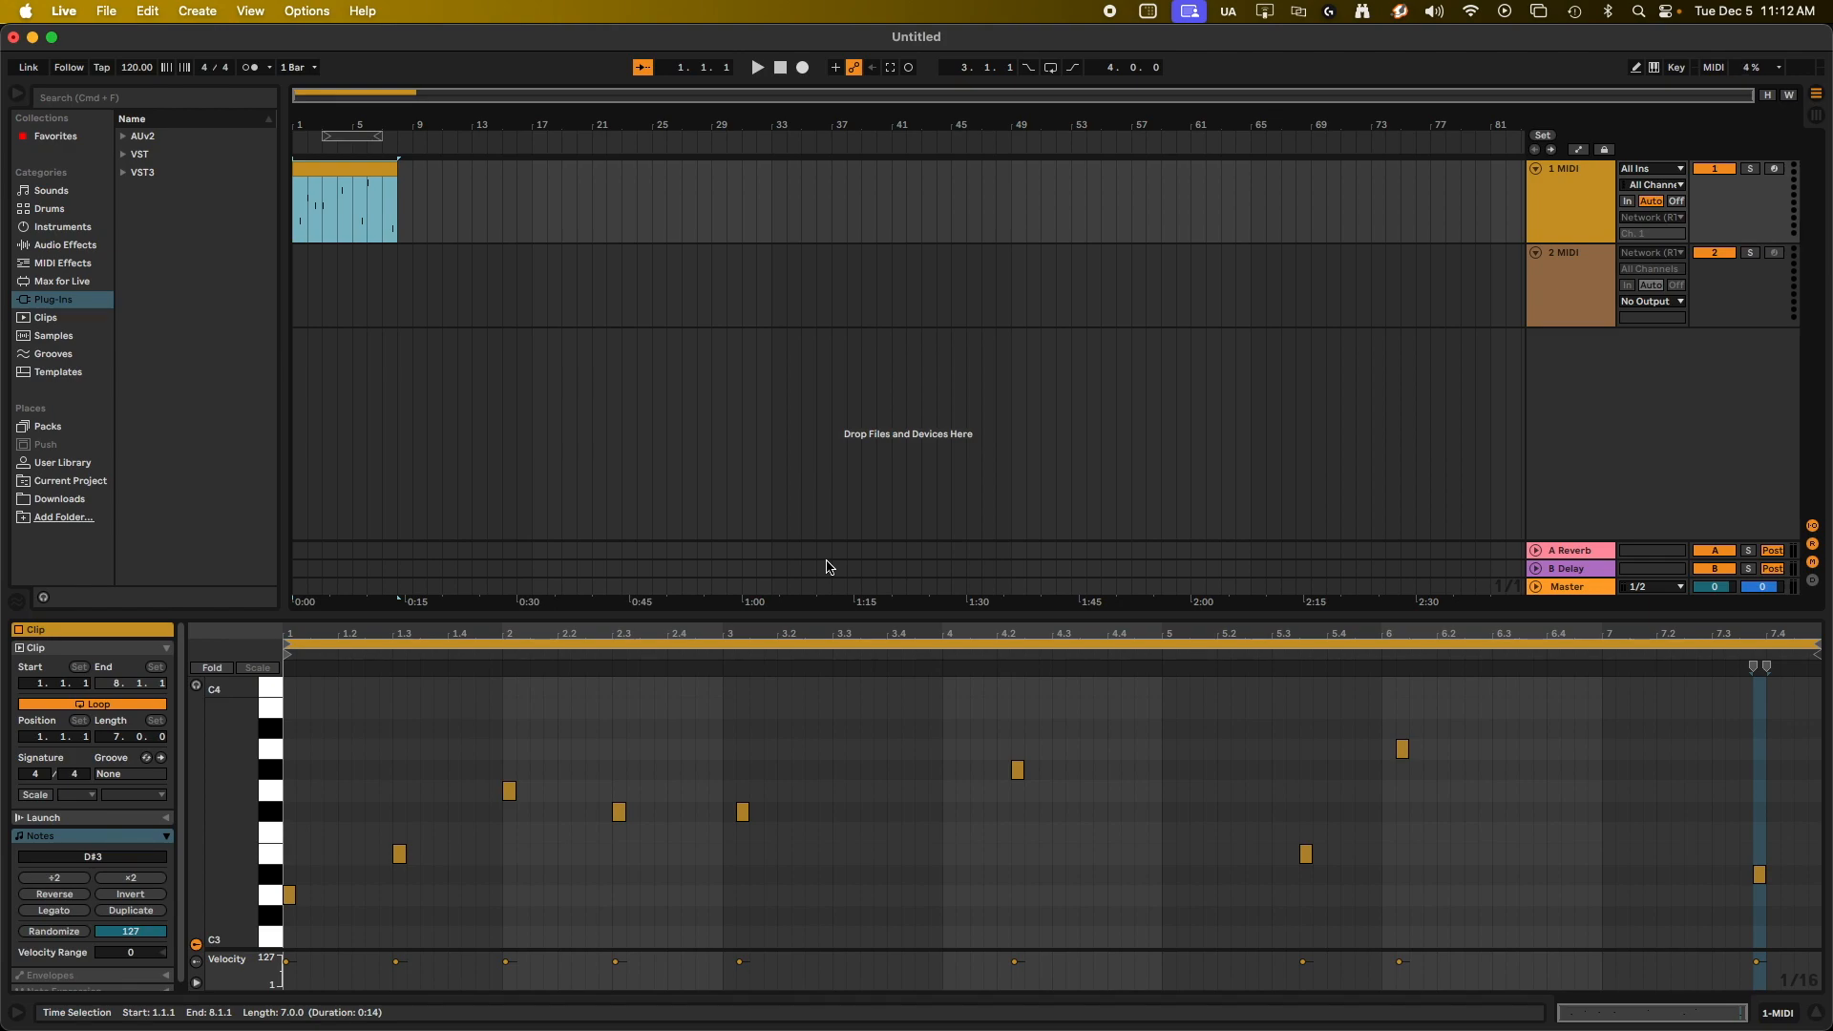
Set the MIDI input of the 1 MIDI track to No Input.
click(1586, 201)
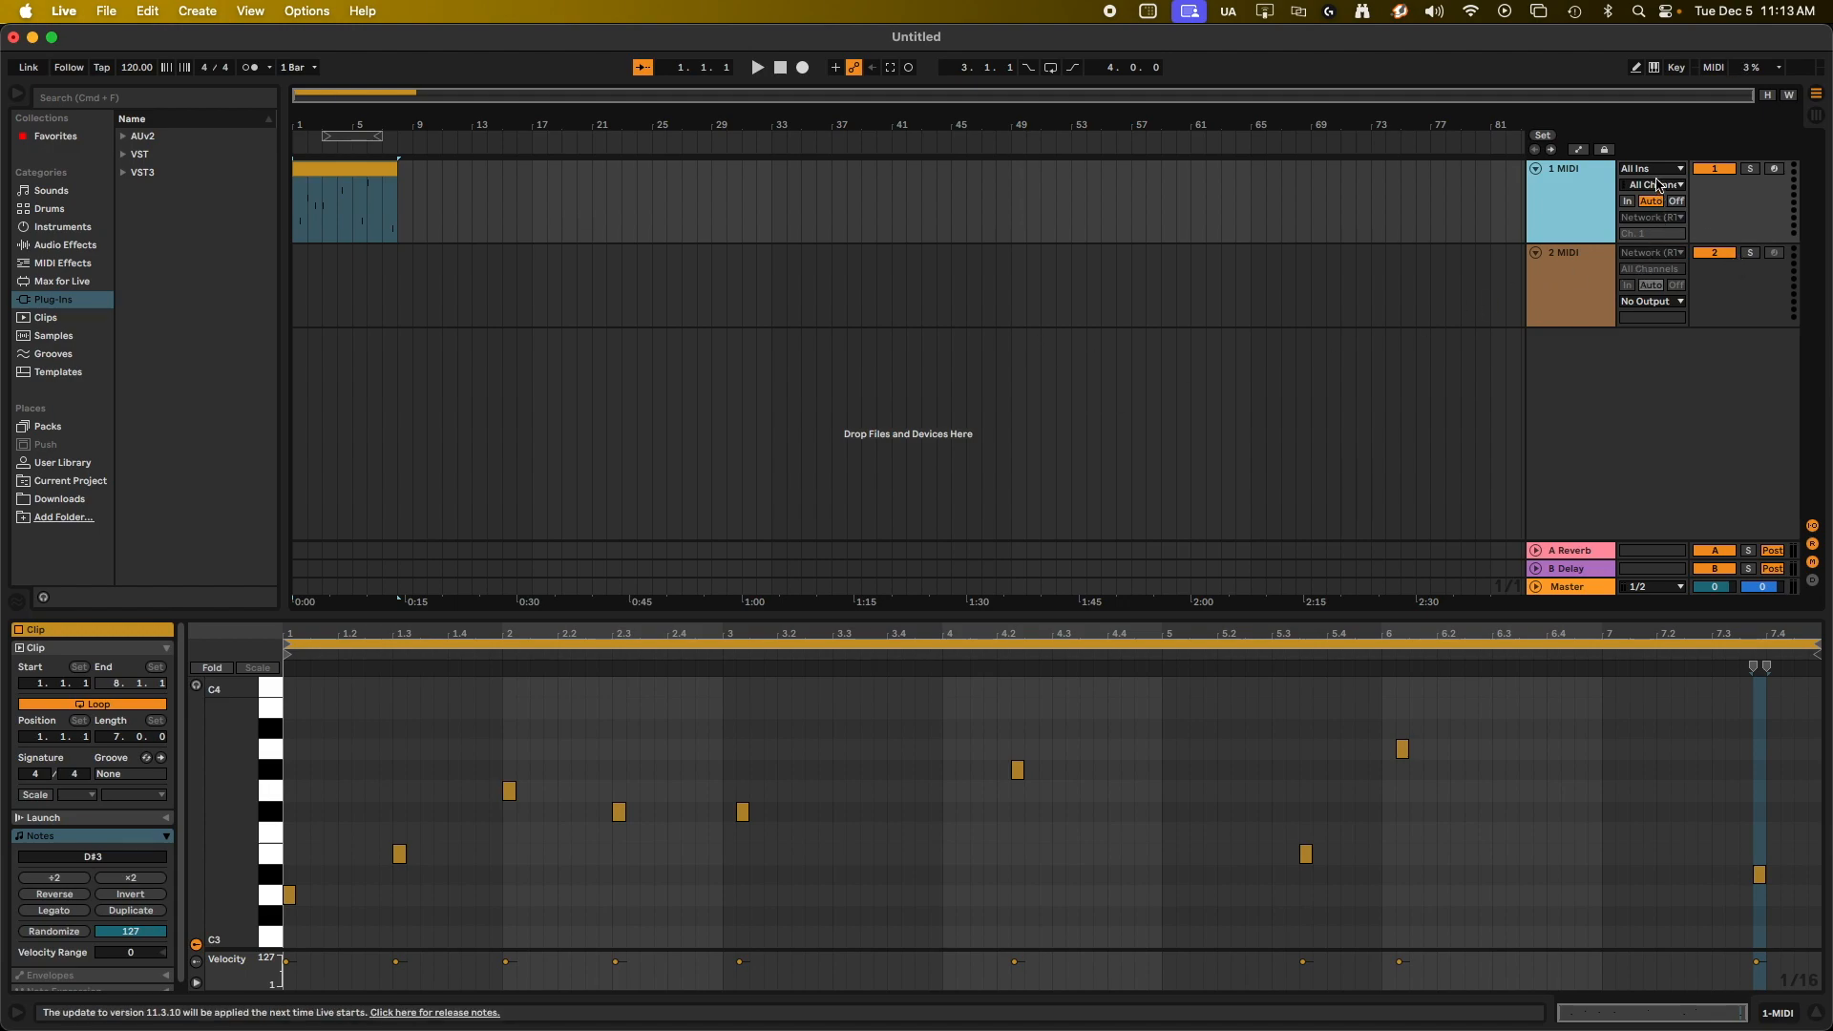
click(1656, 169)
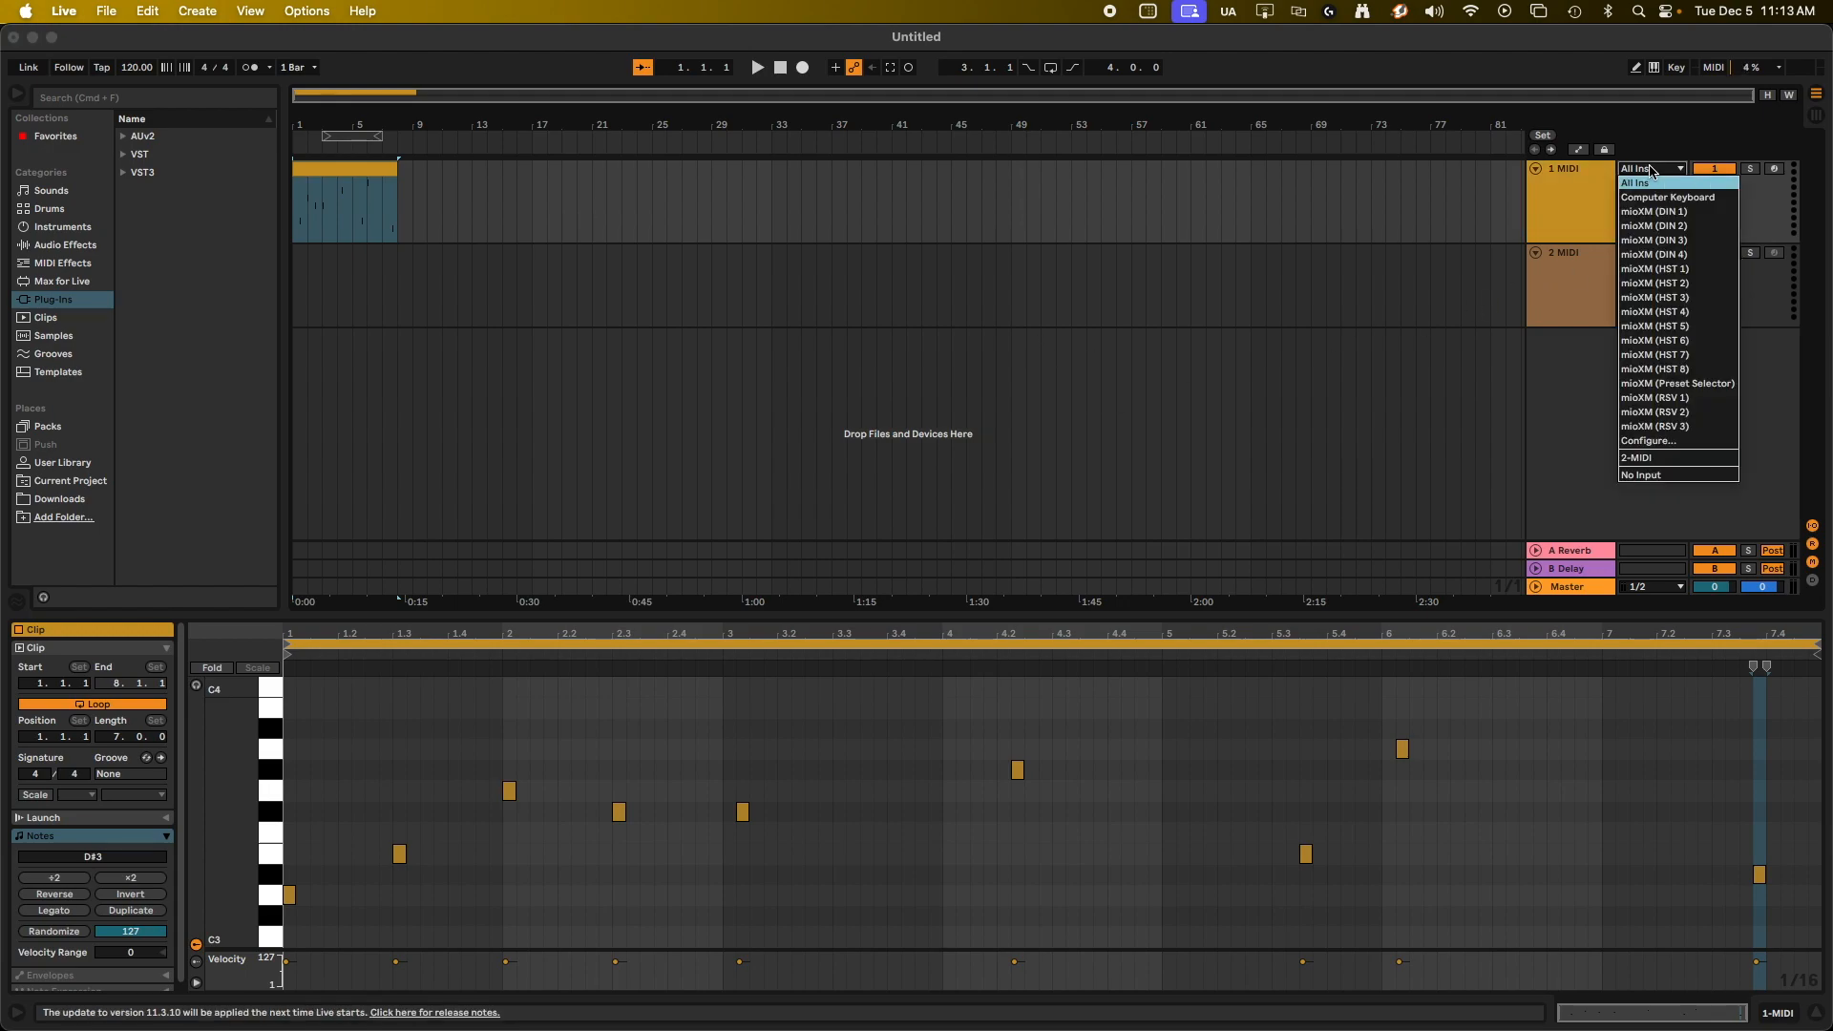
click(1635, 473)
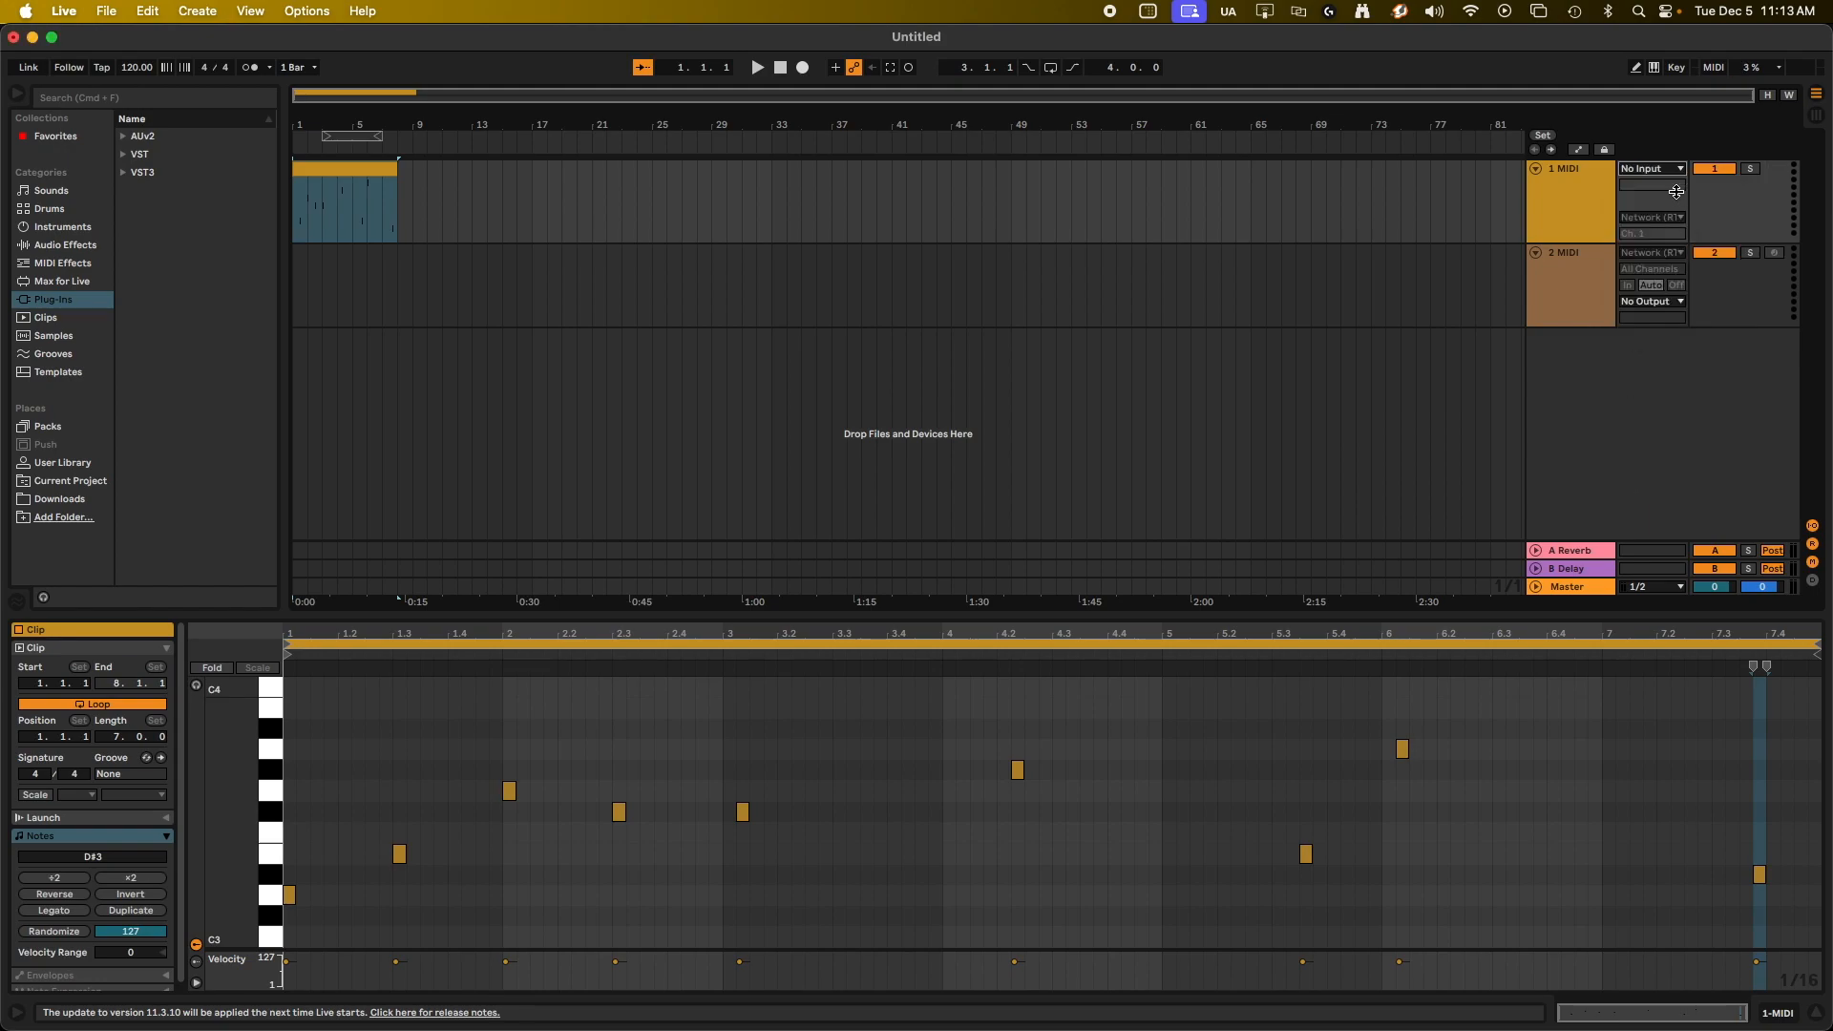
click(1563, 212)
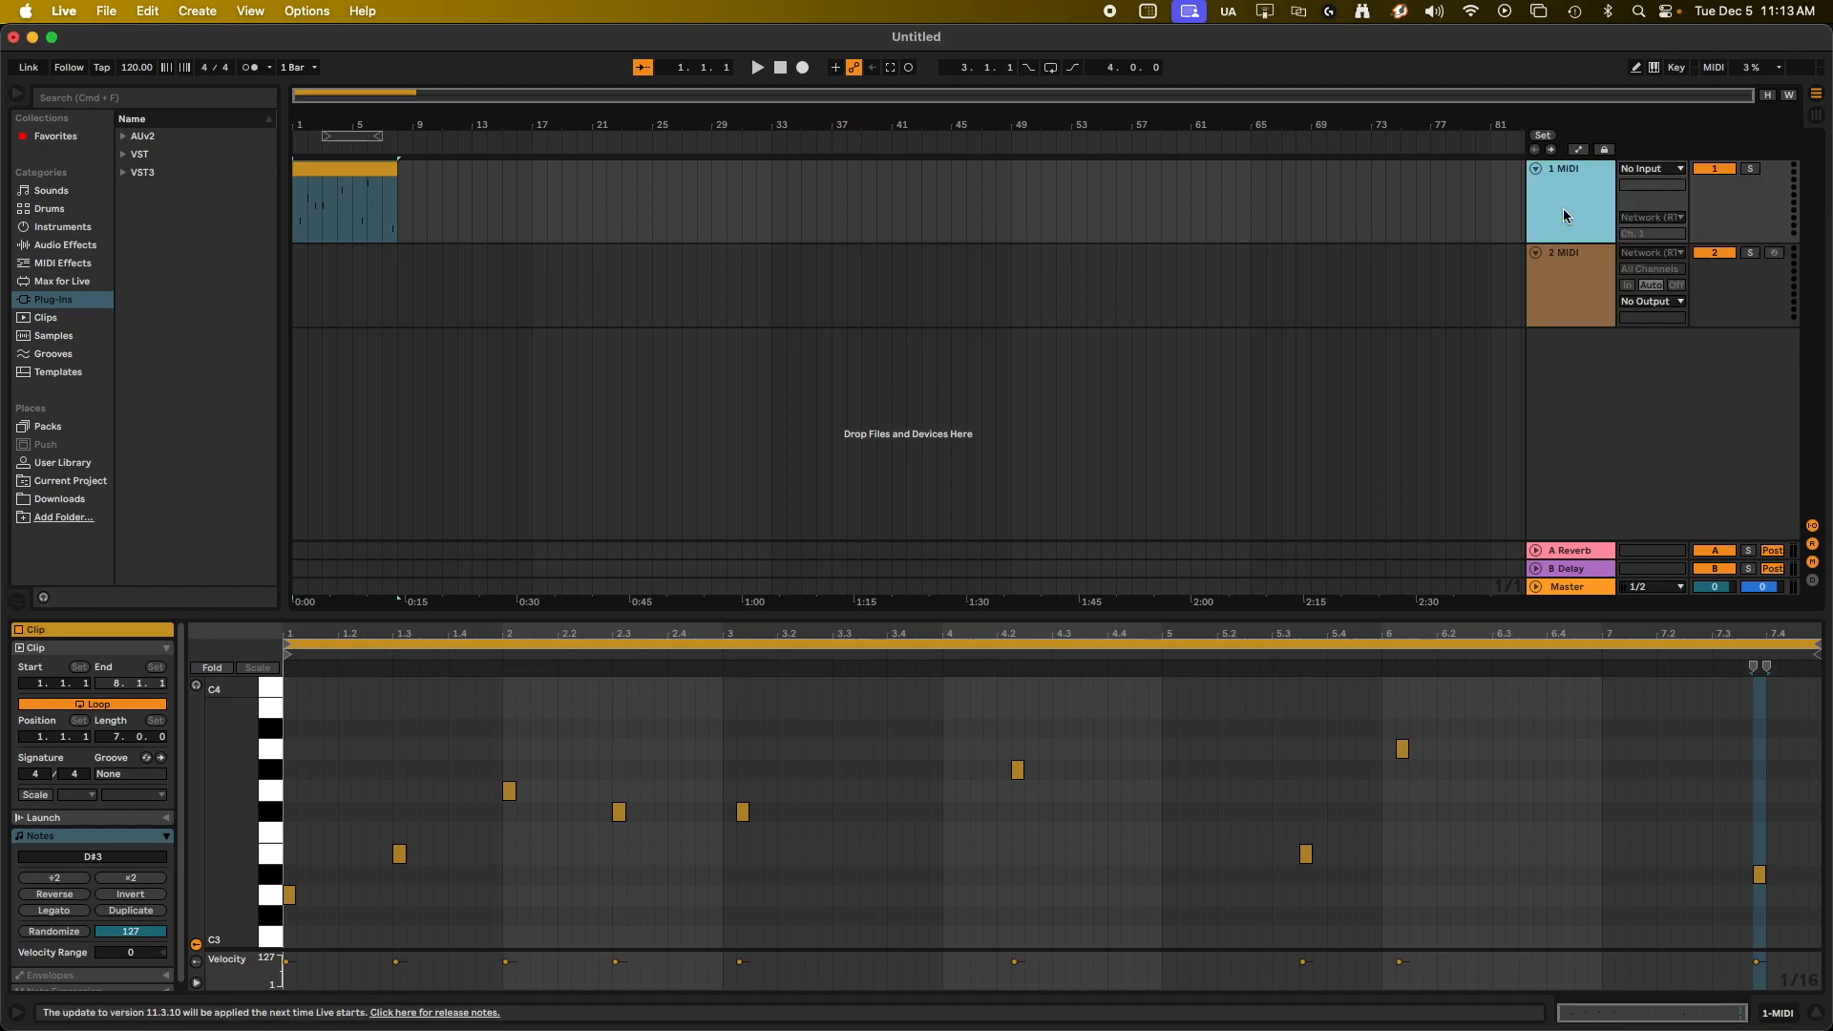
click(1636, 218)
click(1644, 231)
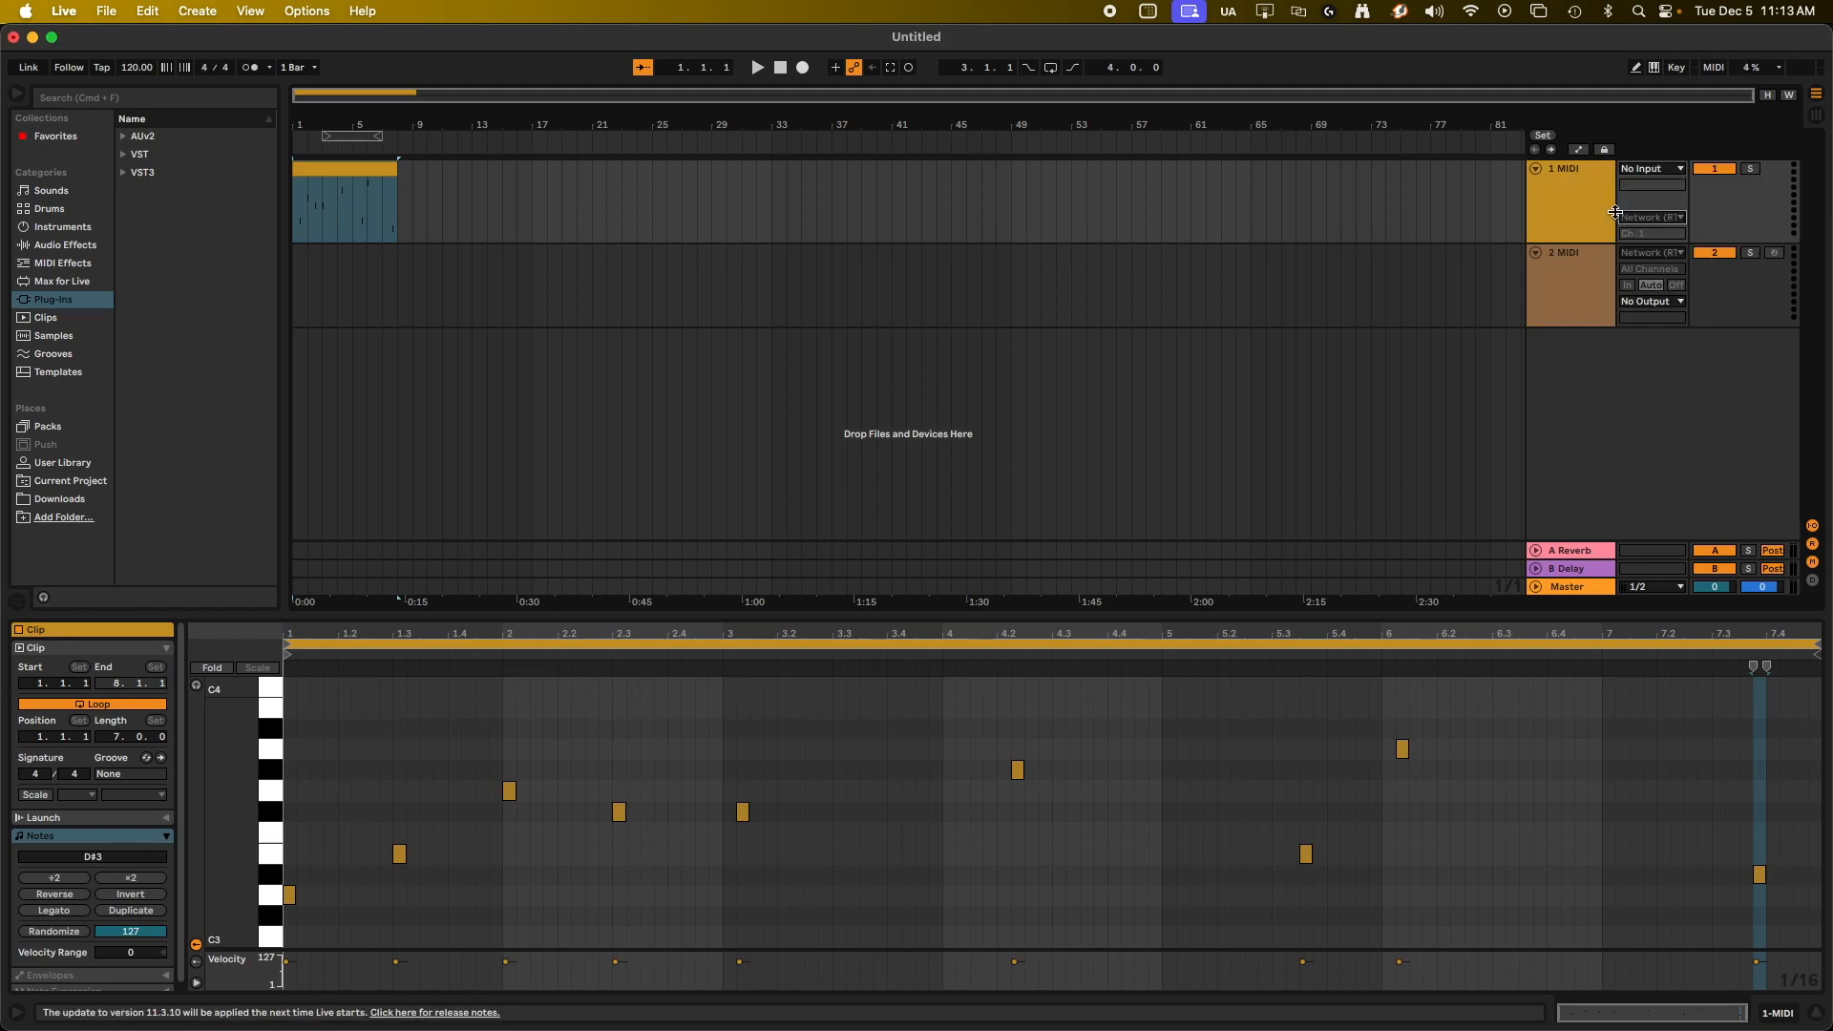
click(1577, 277)
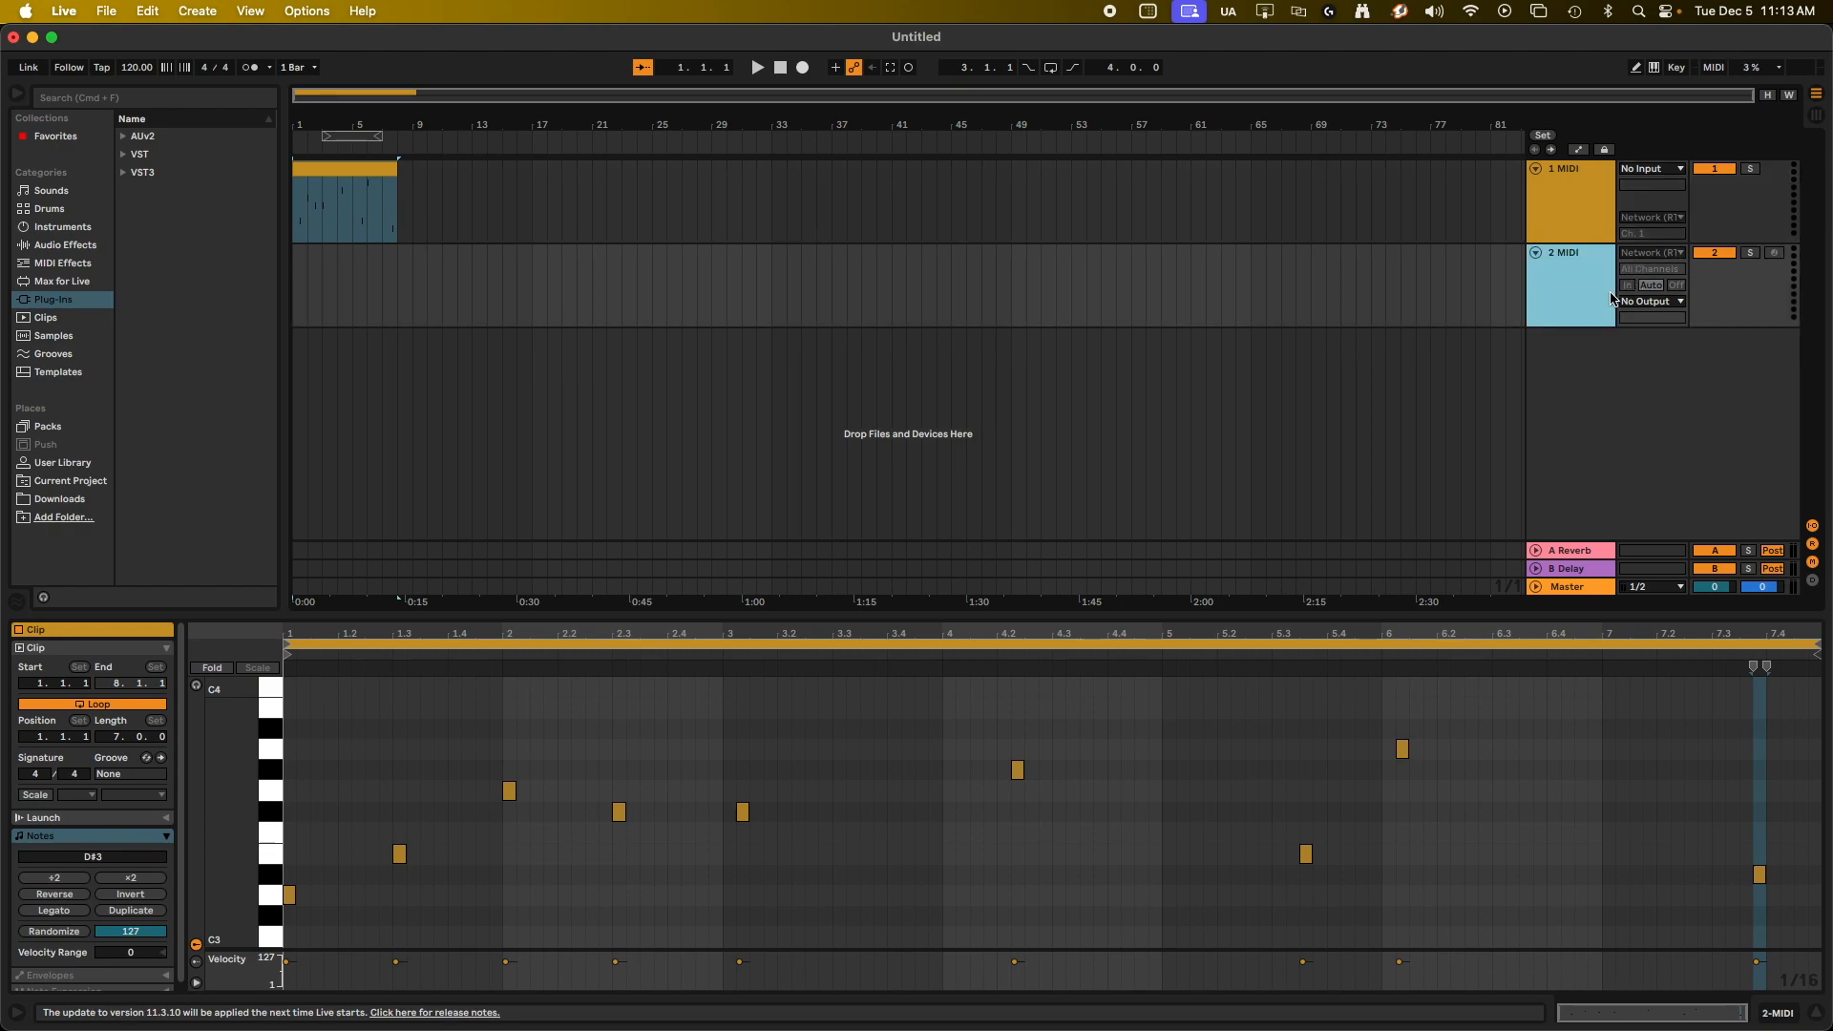
Switch to Auracle for X-Series and open the MIDI routing of the mioXM 008 - Shelf device.
mouse_move(3, 114)
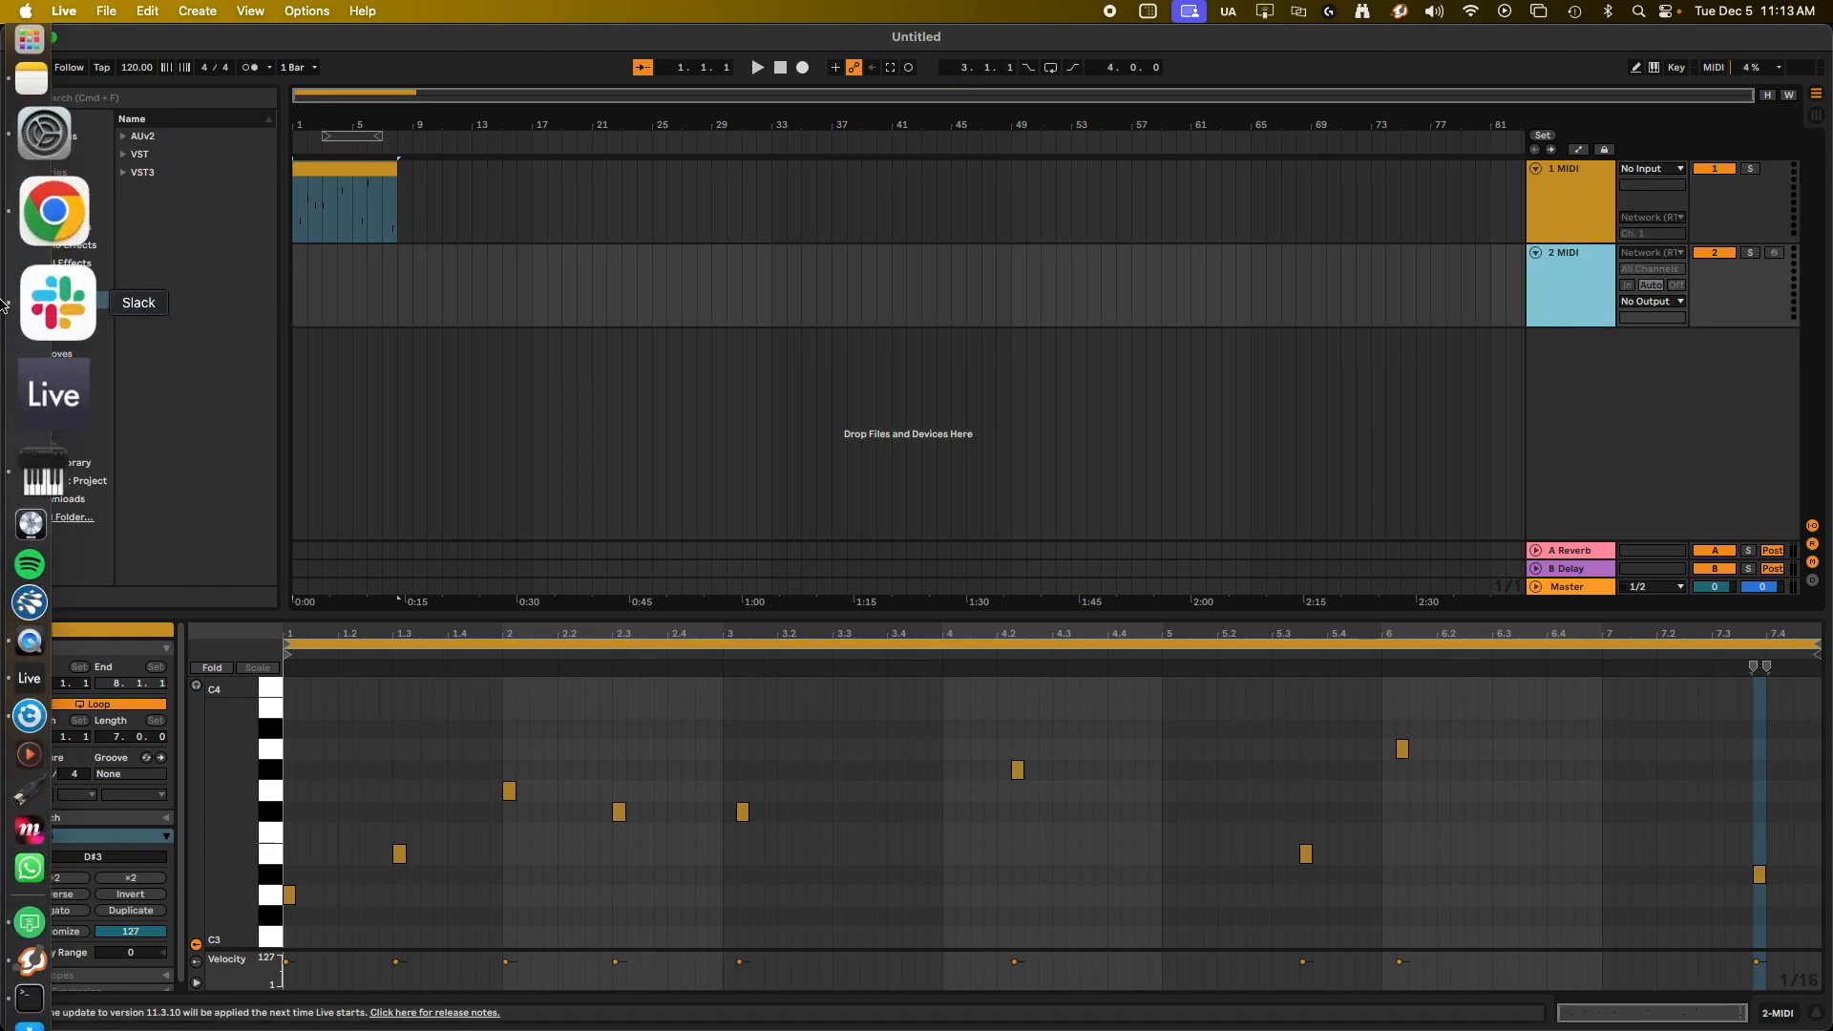
click(6, 600)
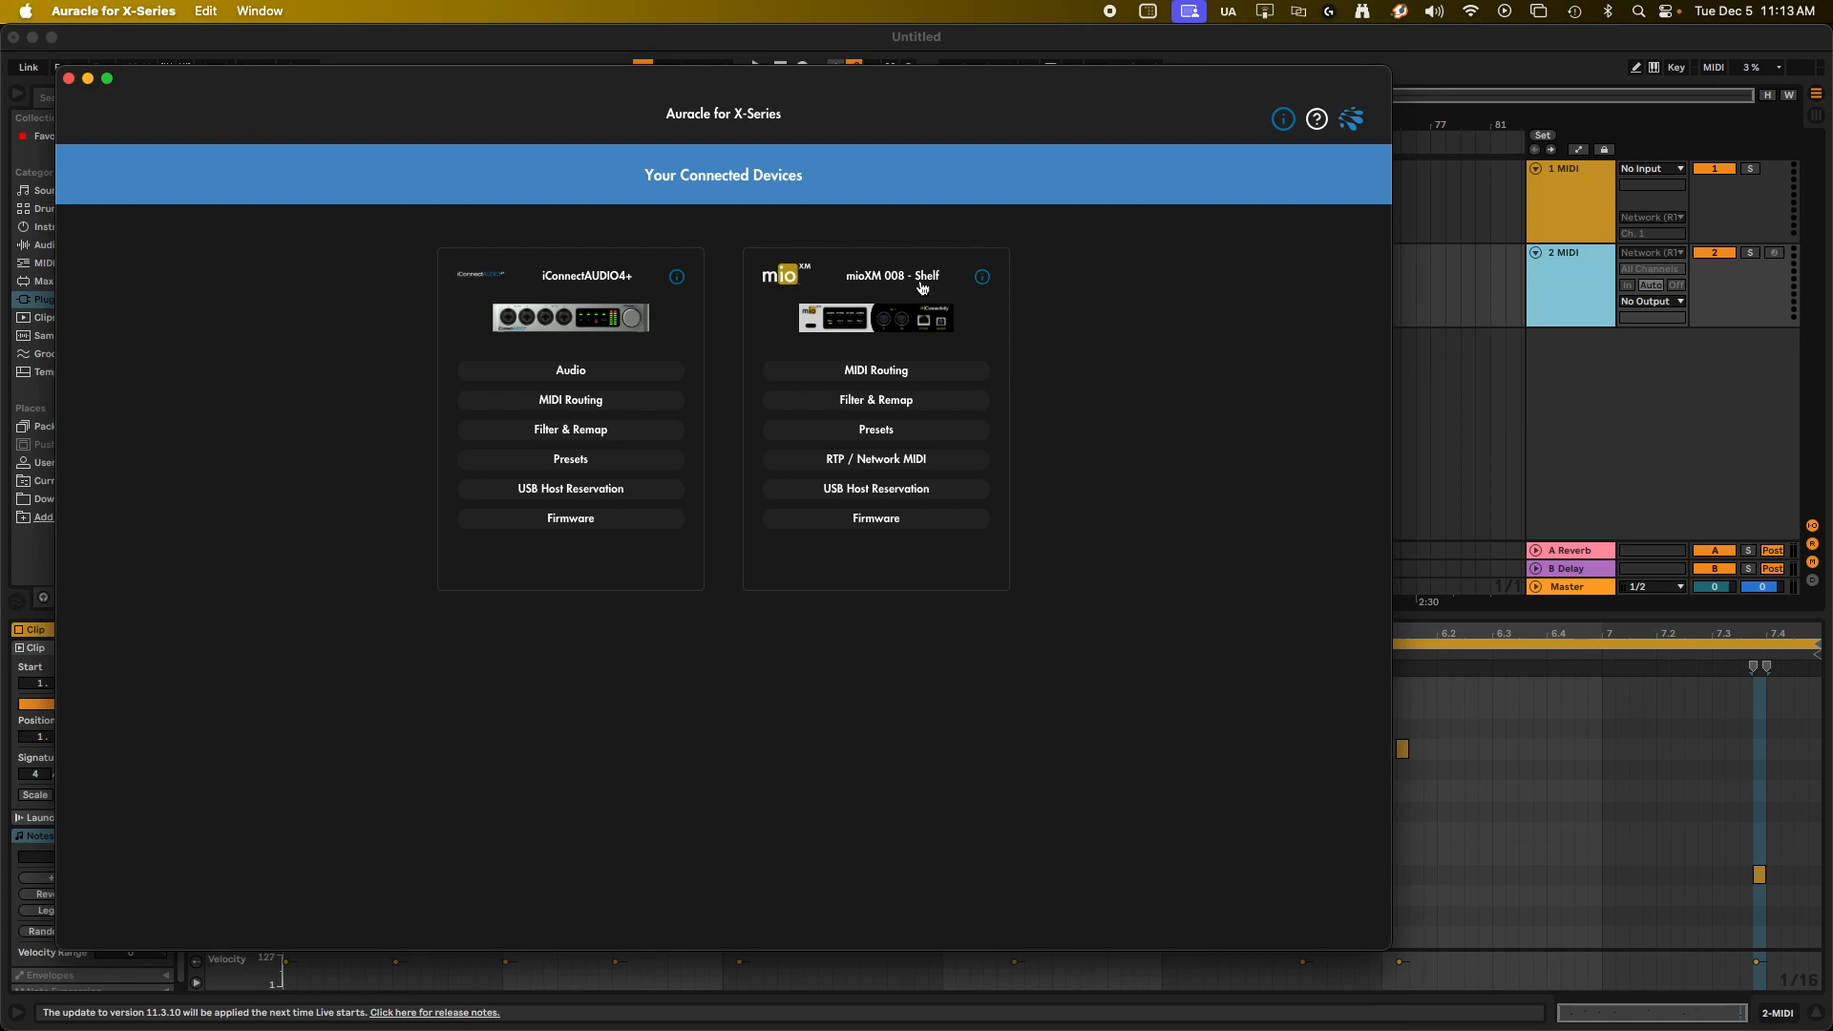
click(864, 378)
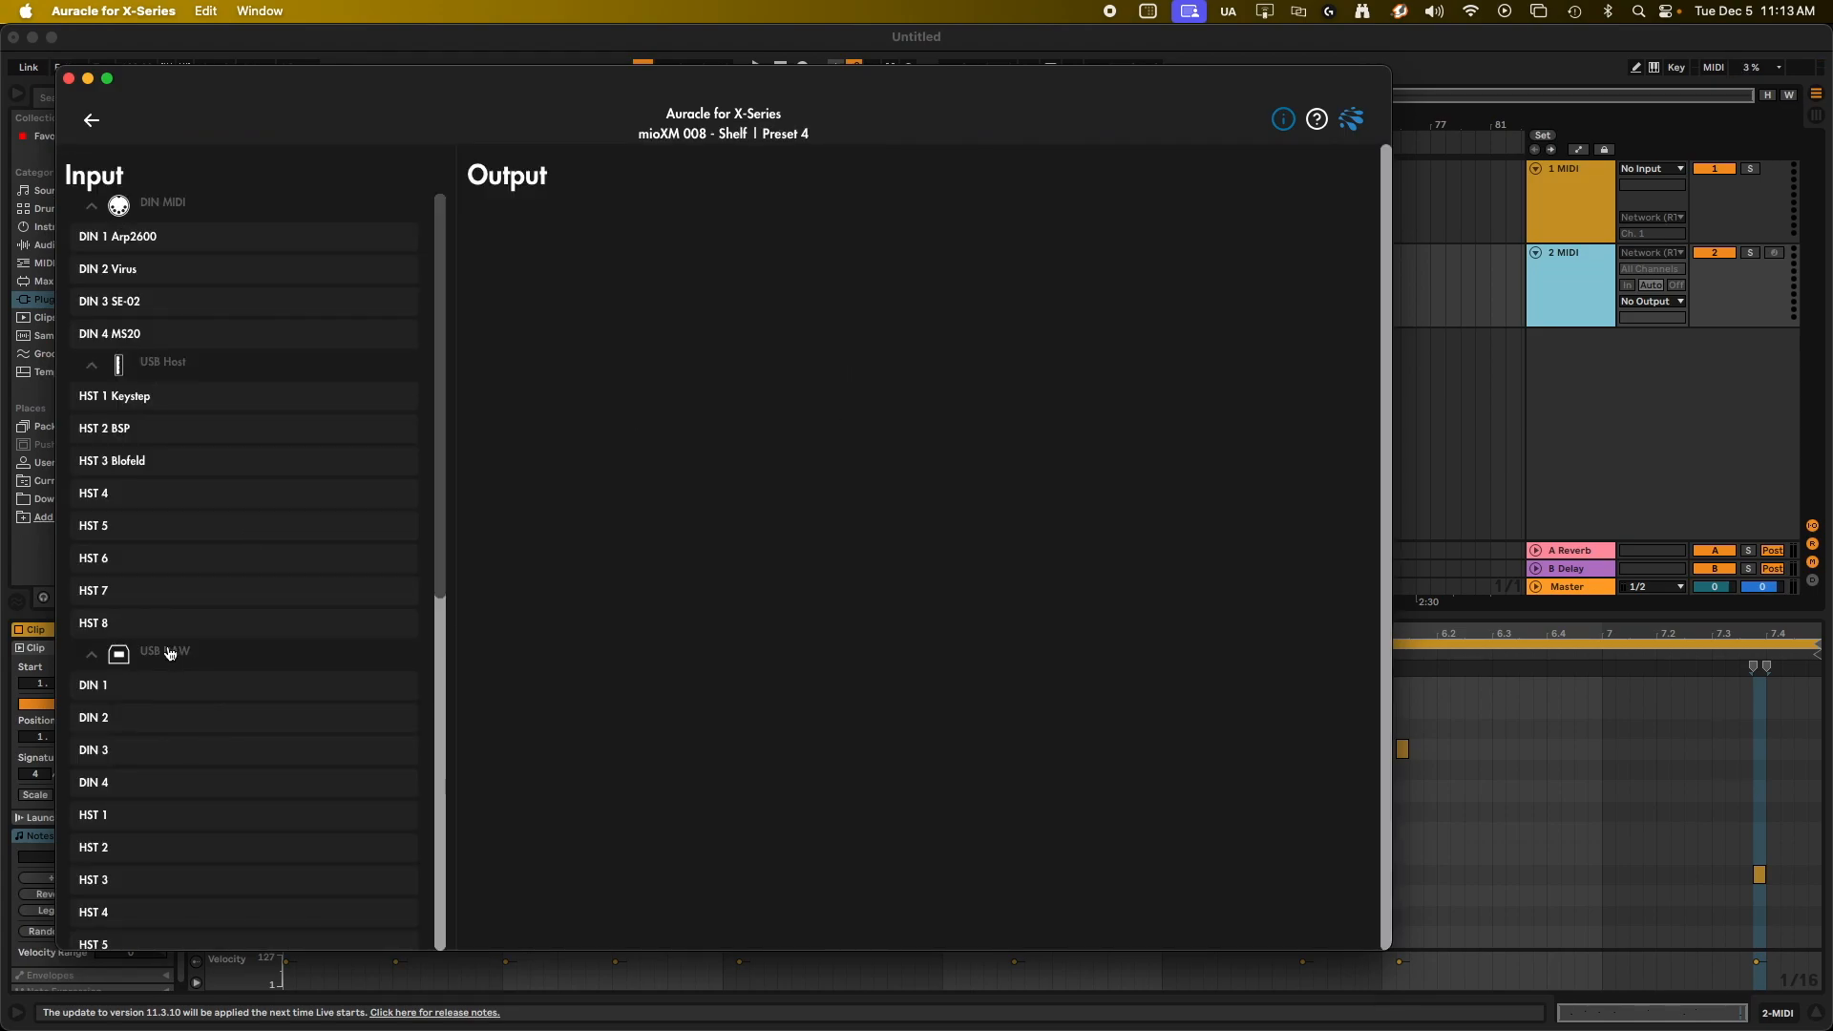
Collapse the DIN MIDI, USB Host and RTP MIDI groups in the input list.
click(93, 202)
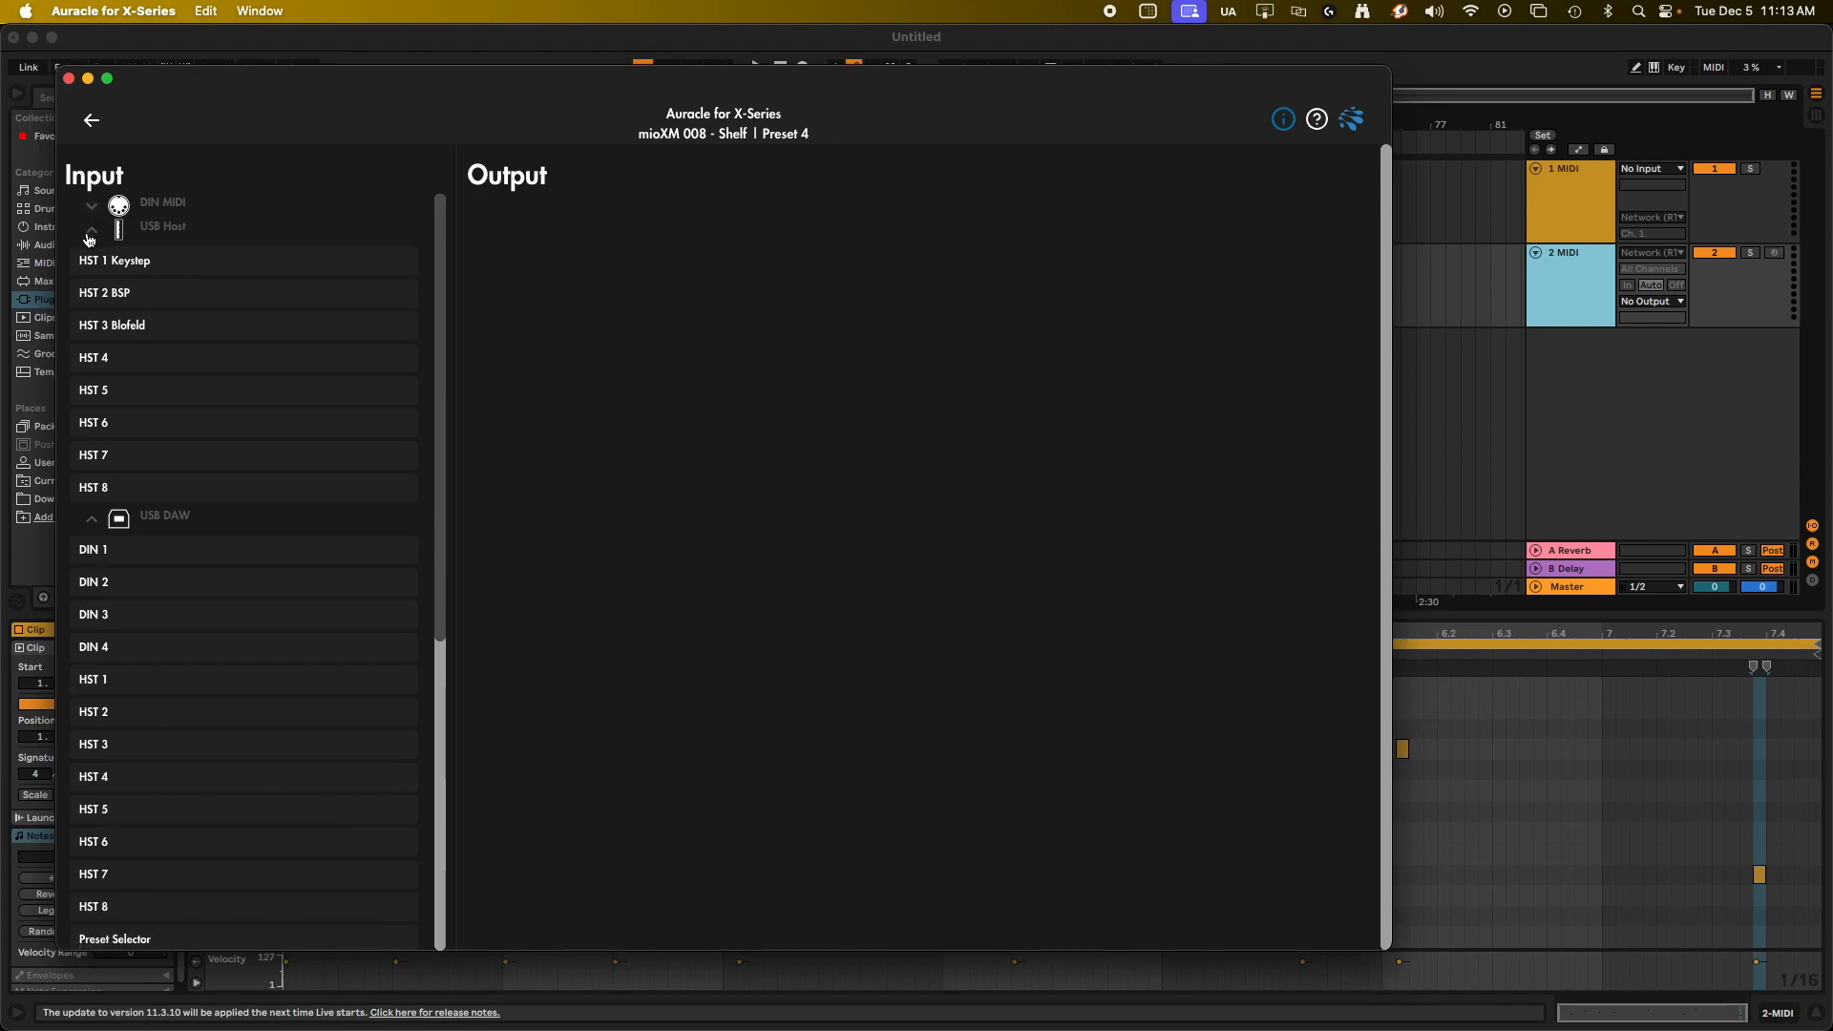
click(91, 229)
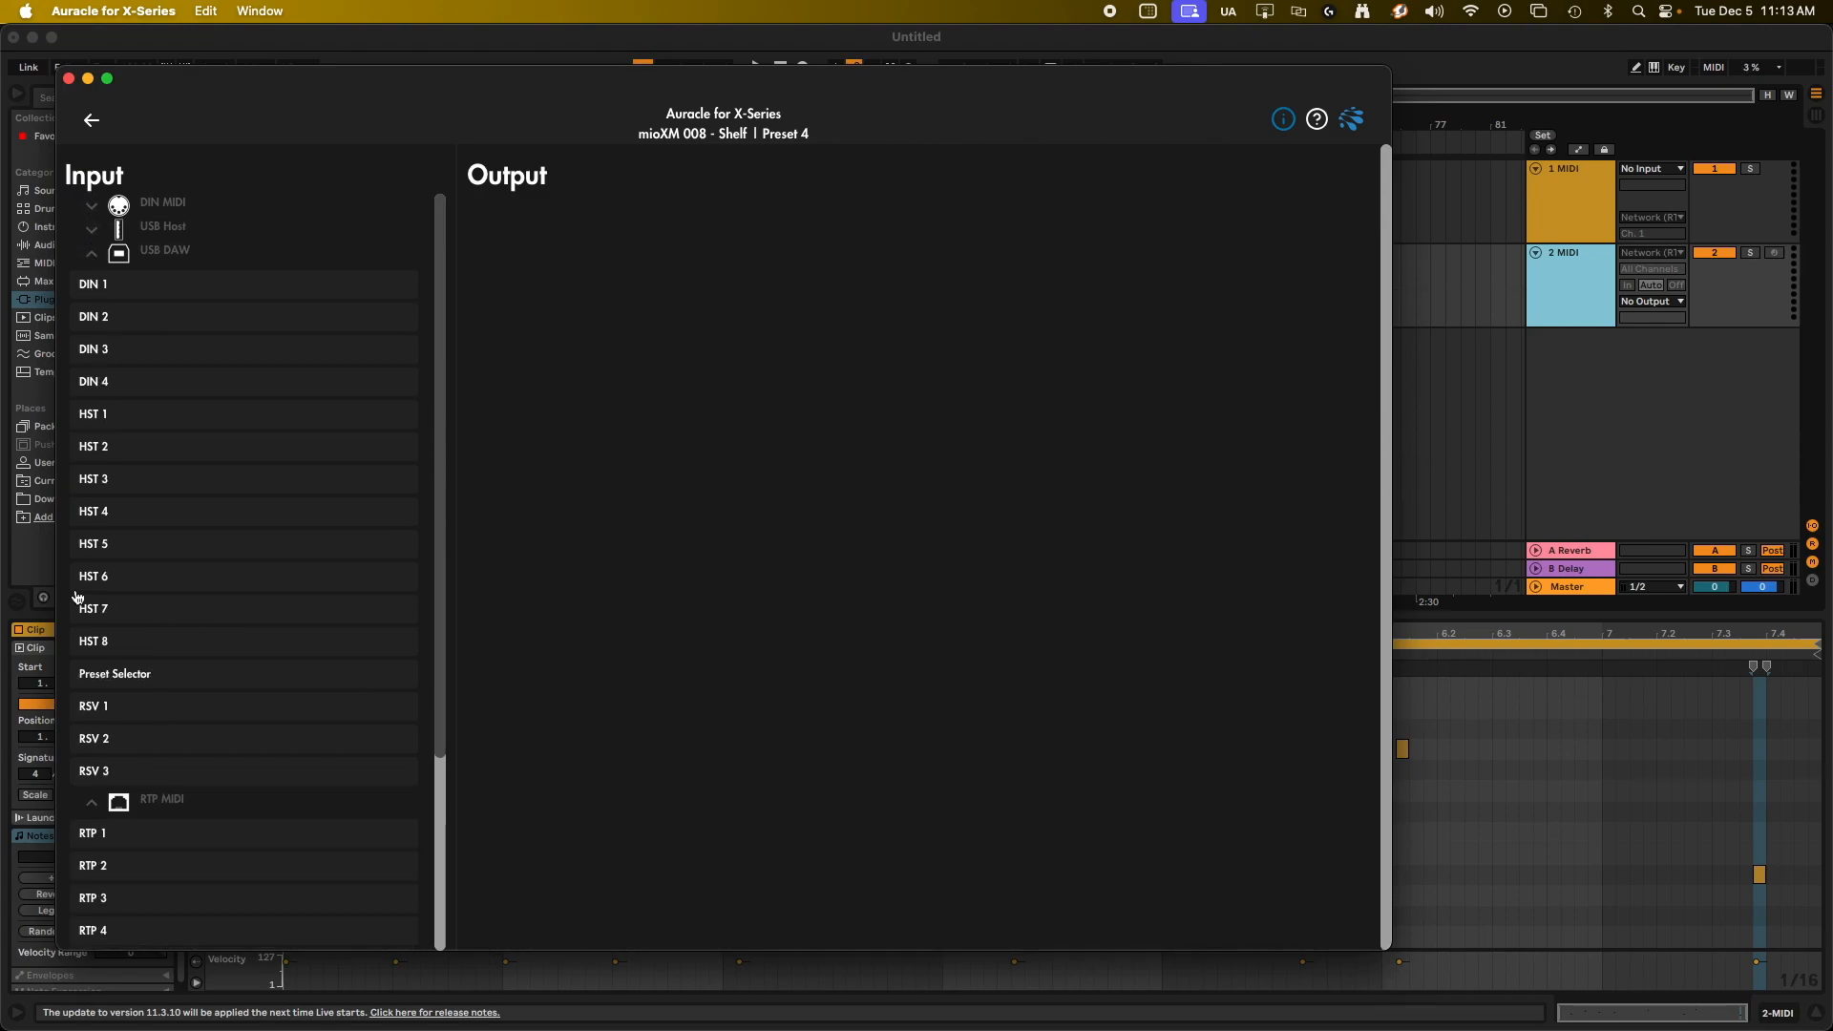
click(92, 802)
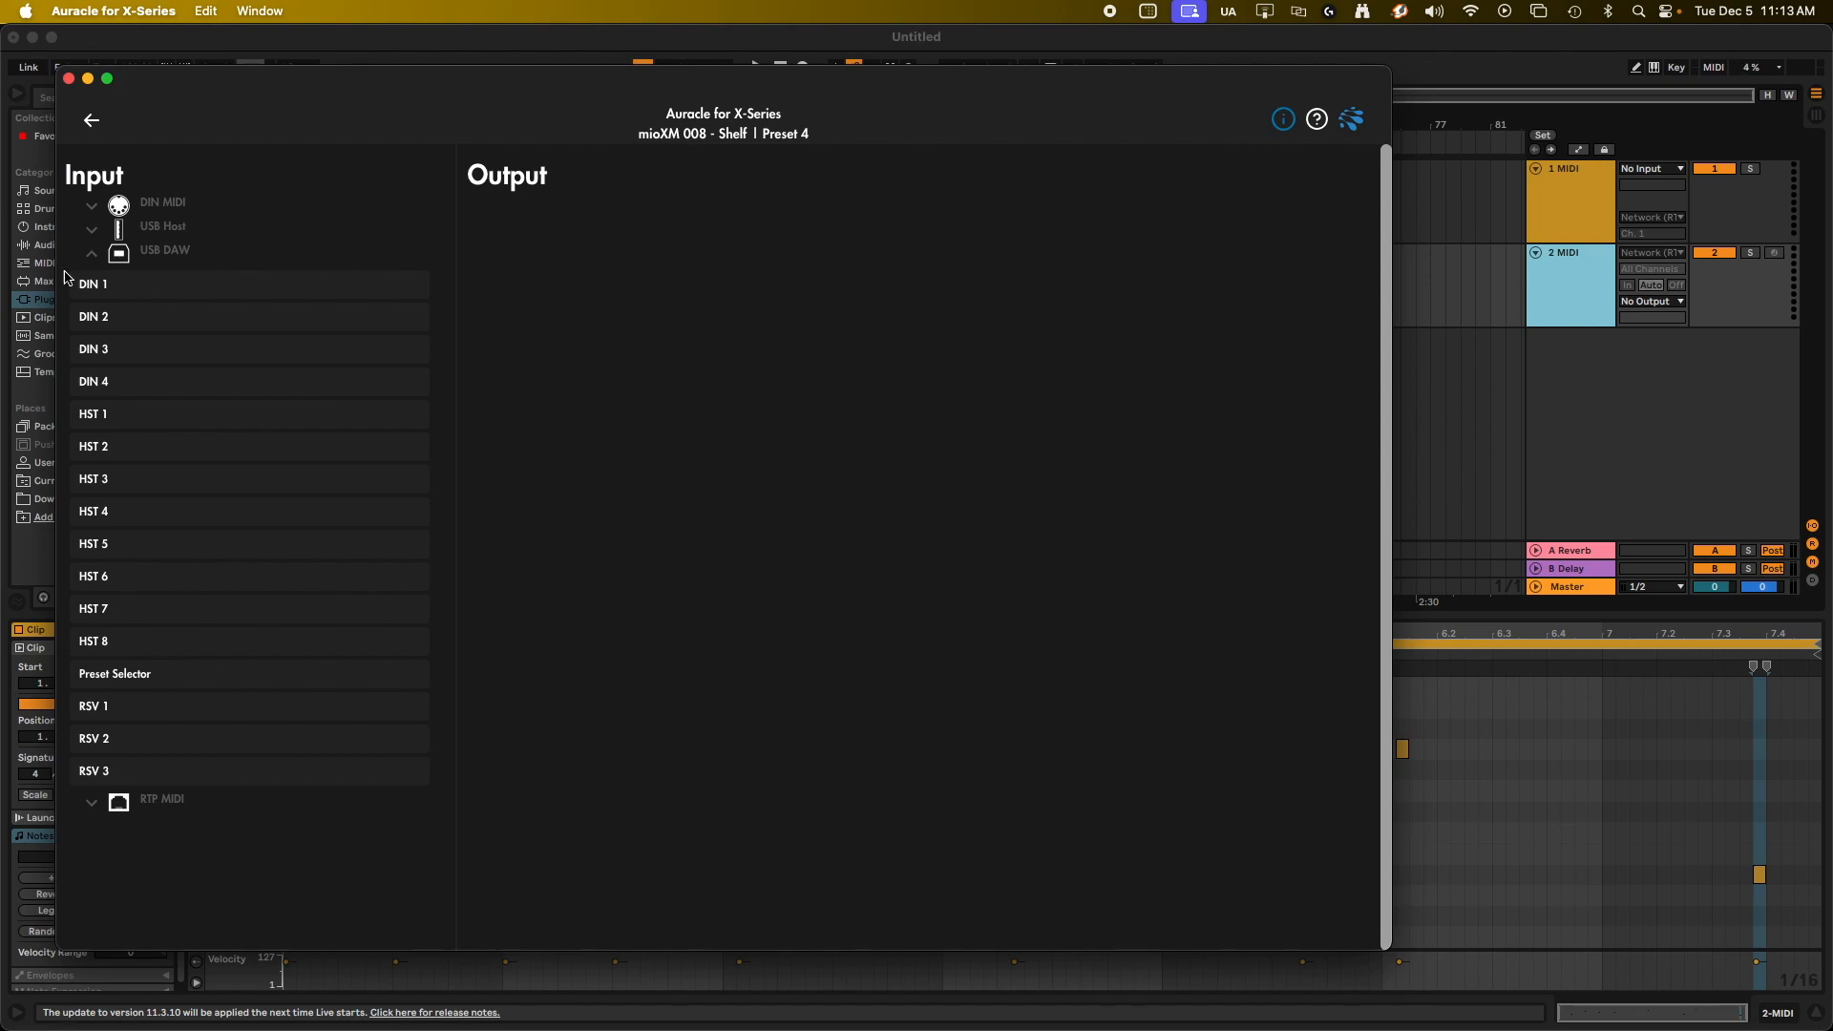
Rename the USB DAW input port RSV 1 as MIDI Loop.
click(125, 714)
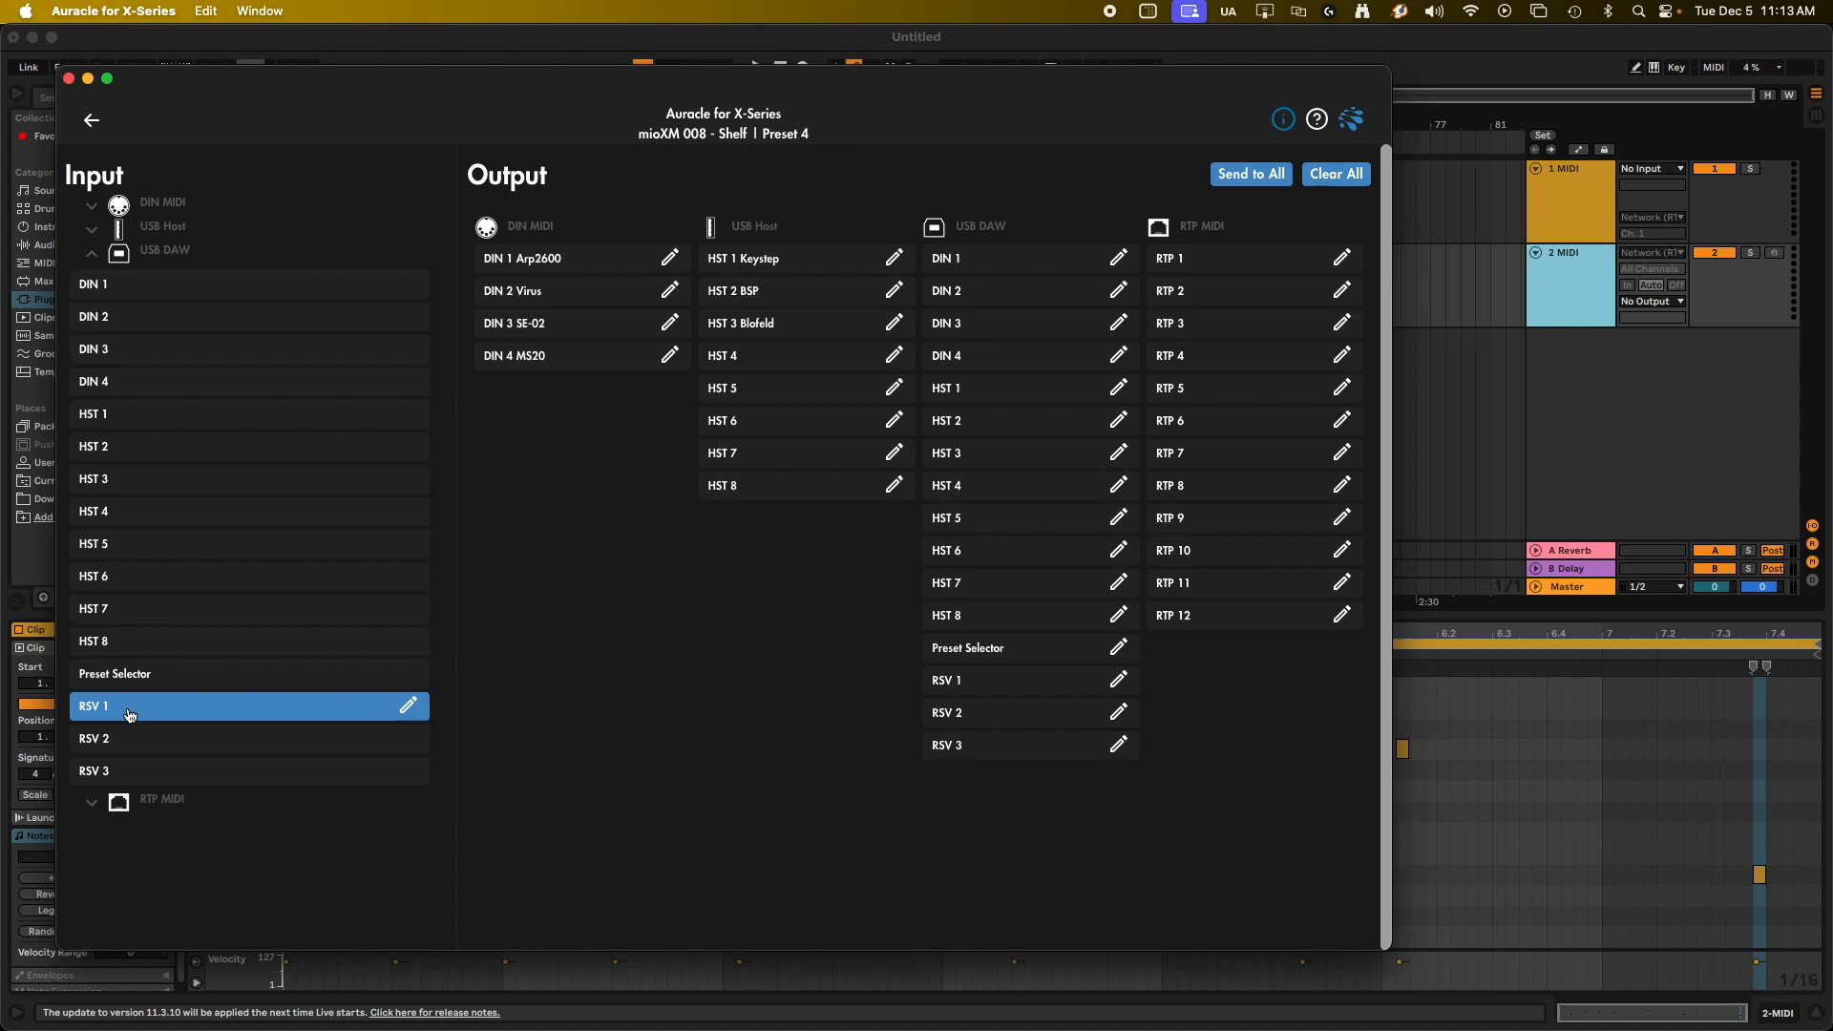
click(407, 706)
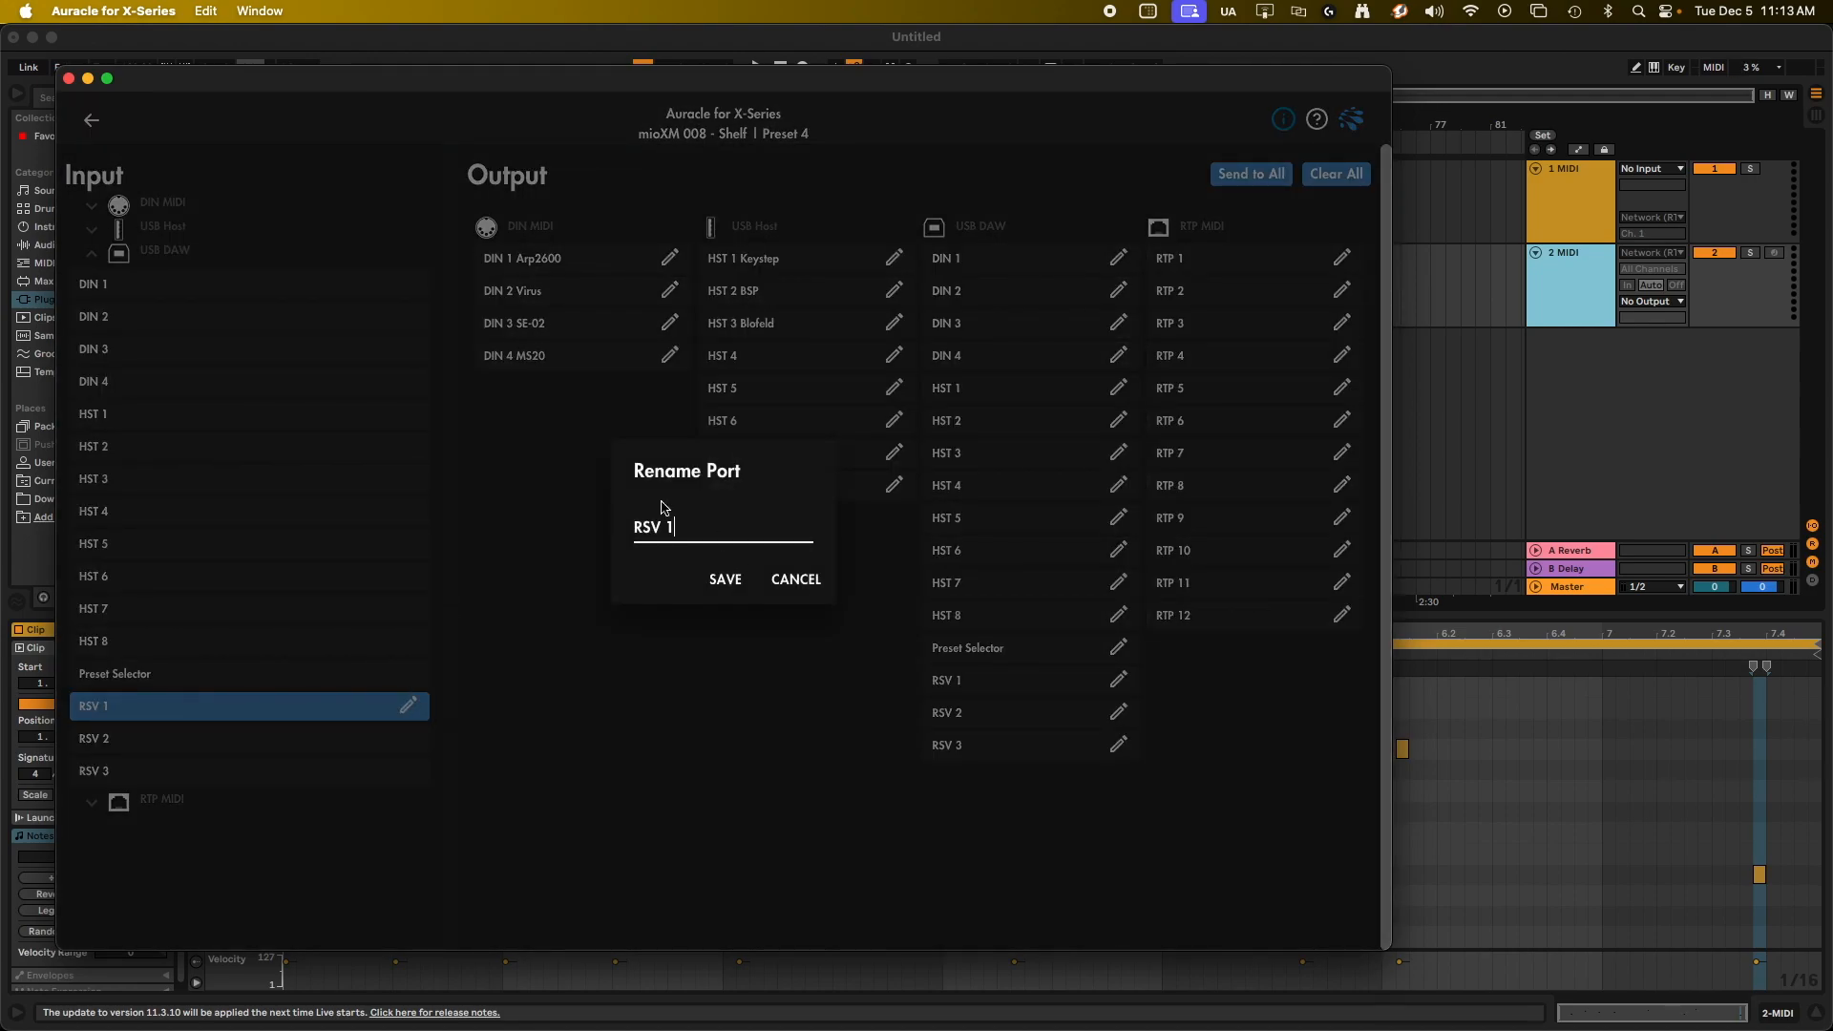
drag(695, 526, 439, 523)
text(LMIDI Loop)
click(725, 579)
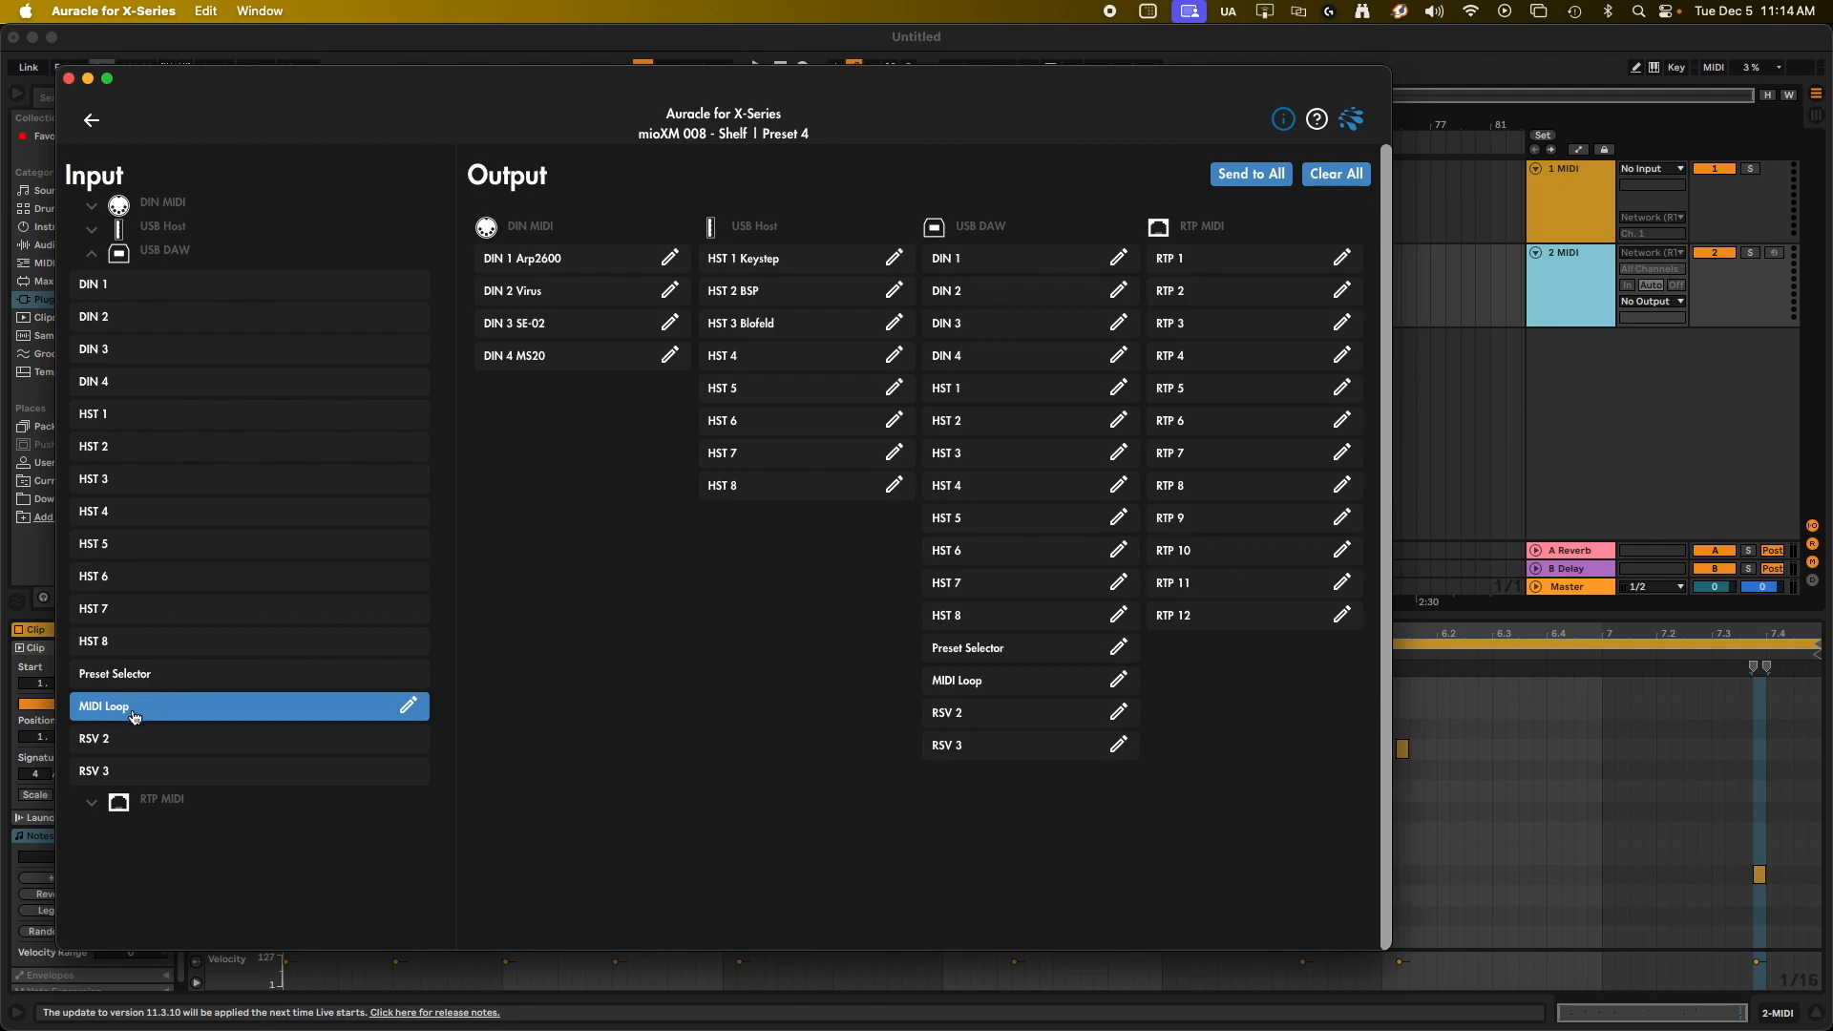
Route the MIDI Loop input to the USB DAW MIDI Loop output and return to the connected devices.
click(1017, 692)
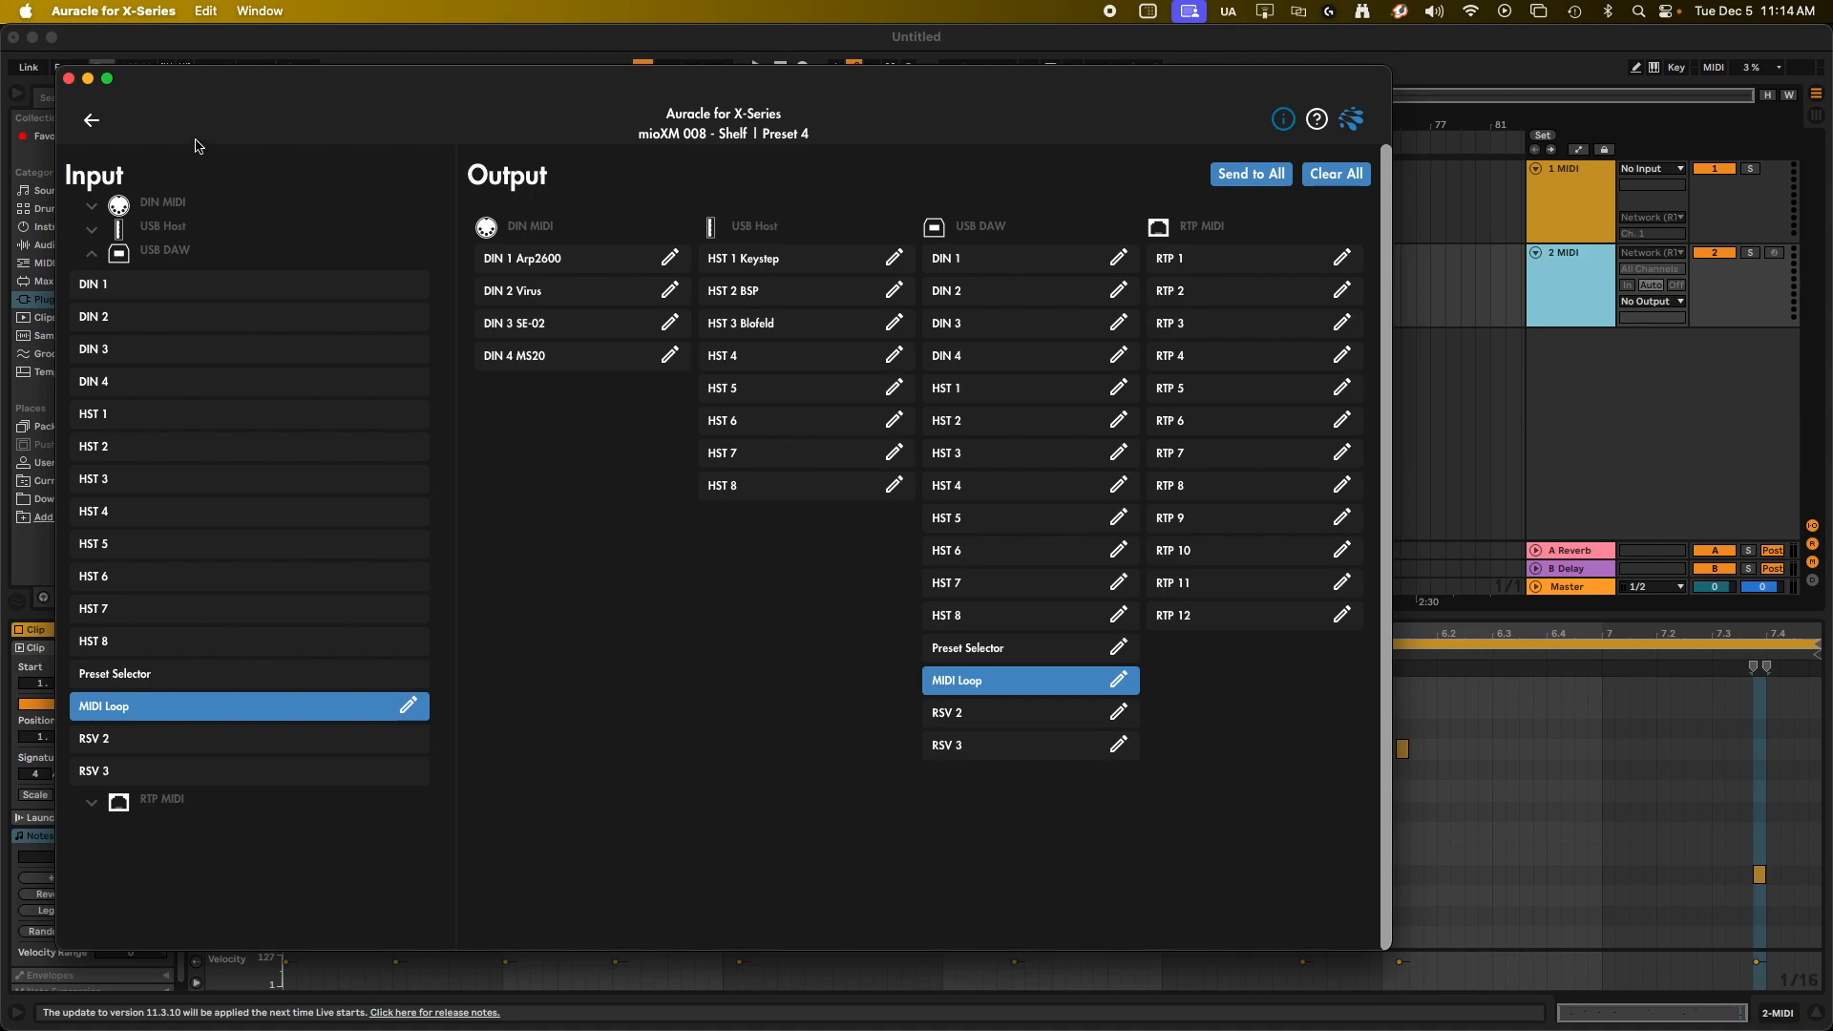
click(91, 123)
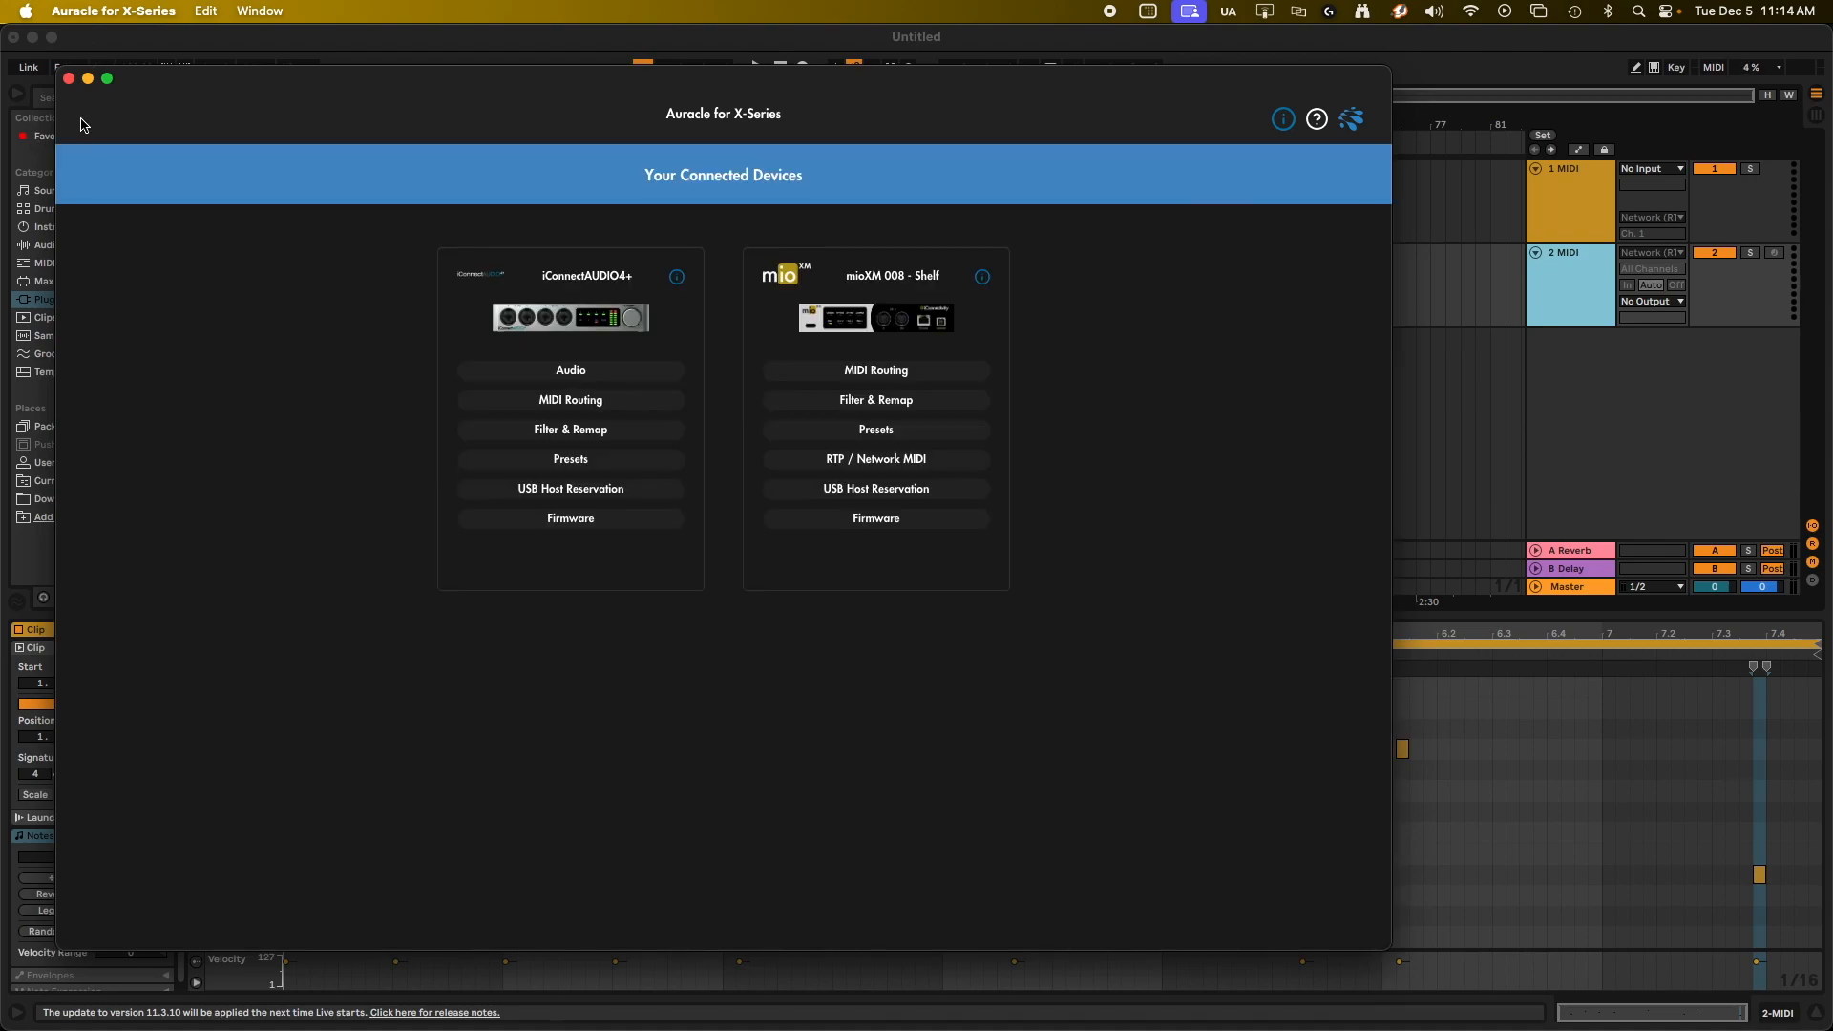
Examine the options for saving and loading presets on the mioXM 008 - Shelf device.
click(869, 435)
click(181, 306)
click(177, 336)
click(852, 560)
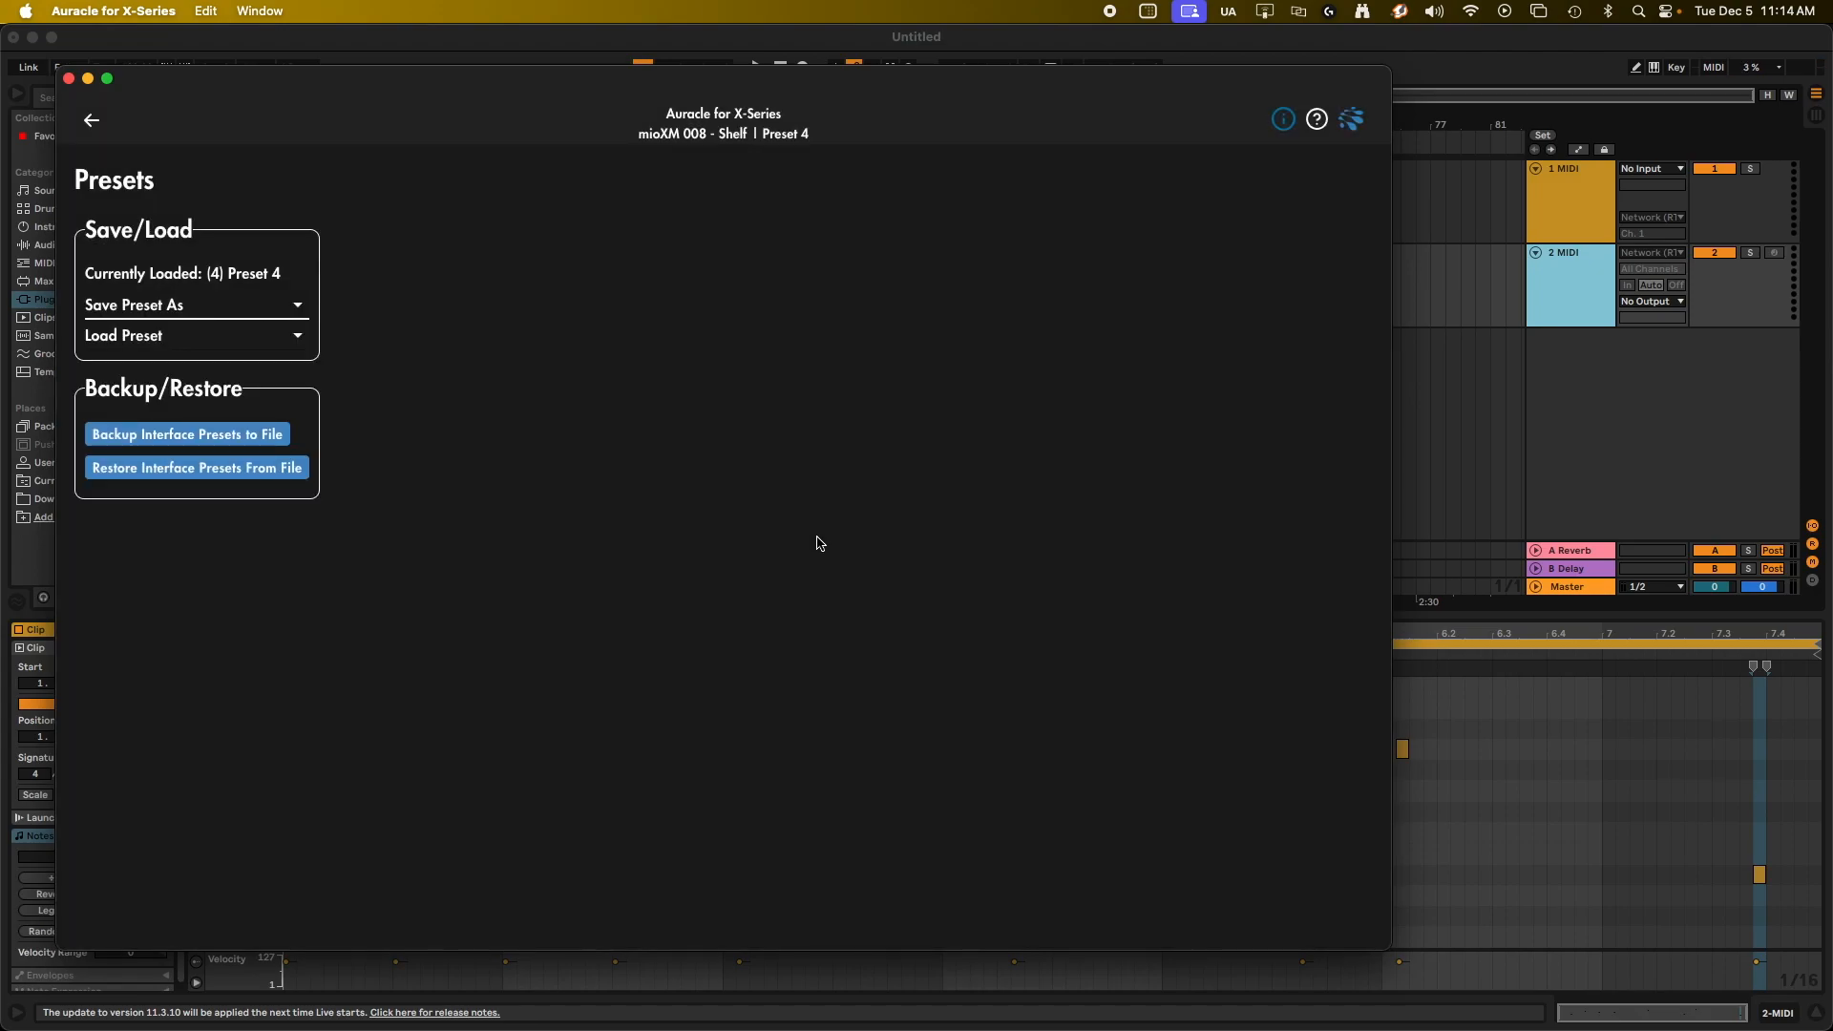
click(91, 127)
Switch back to Ableton Live and open the MIDI port configuration from the 1 MIDI track's output choices.
click(1466, 40)
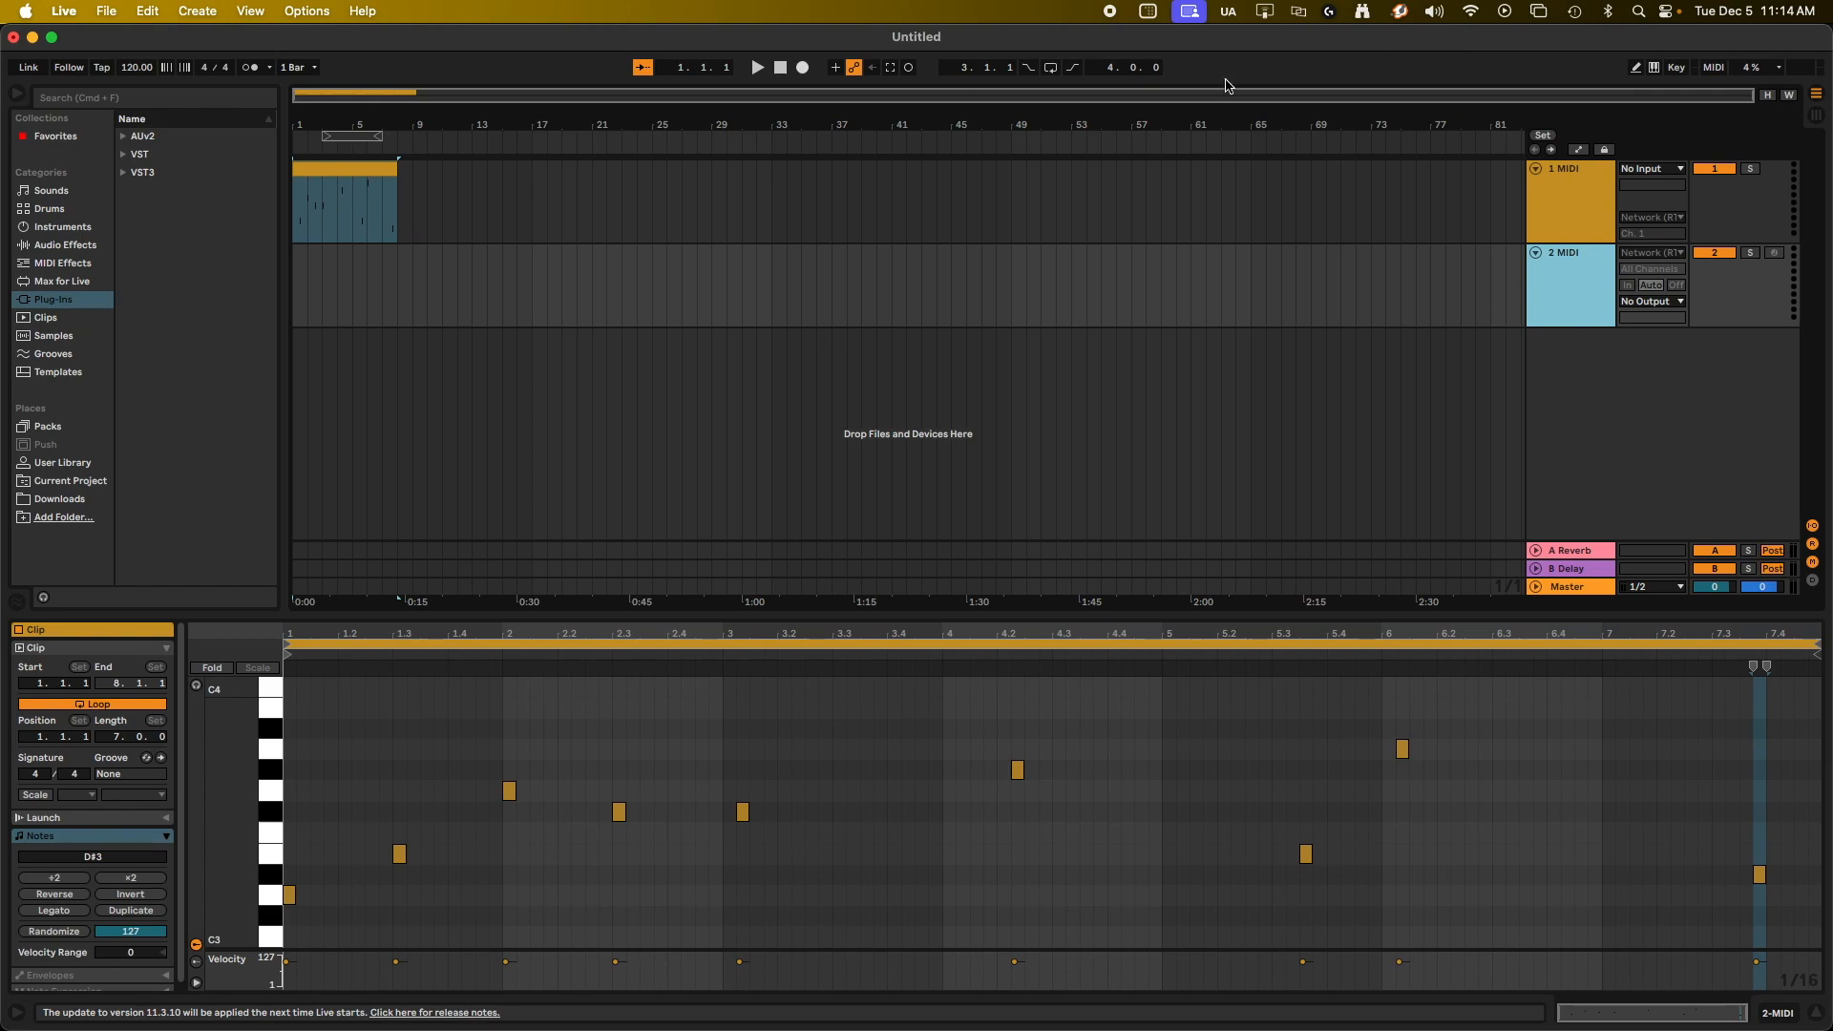
click(1564, 201)
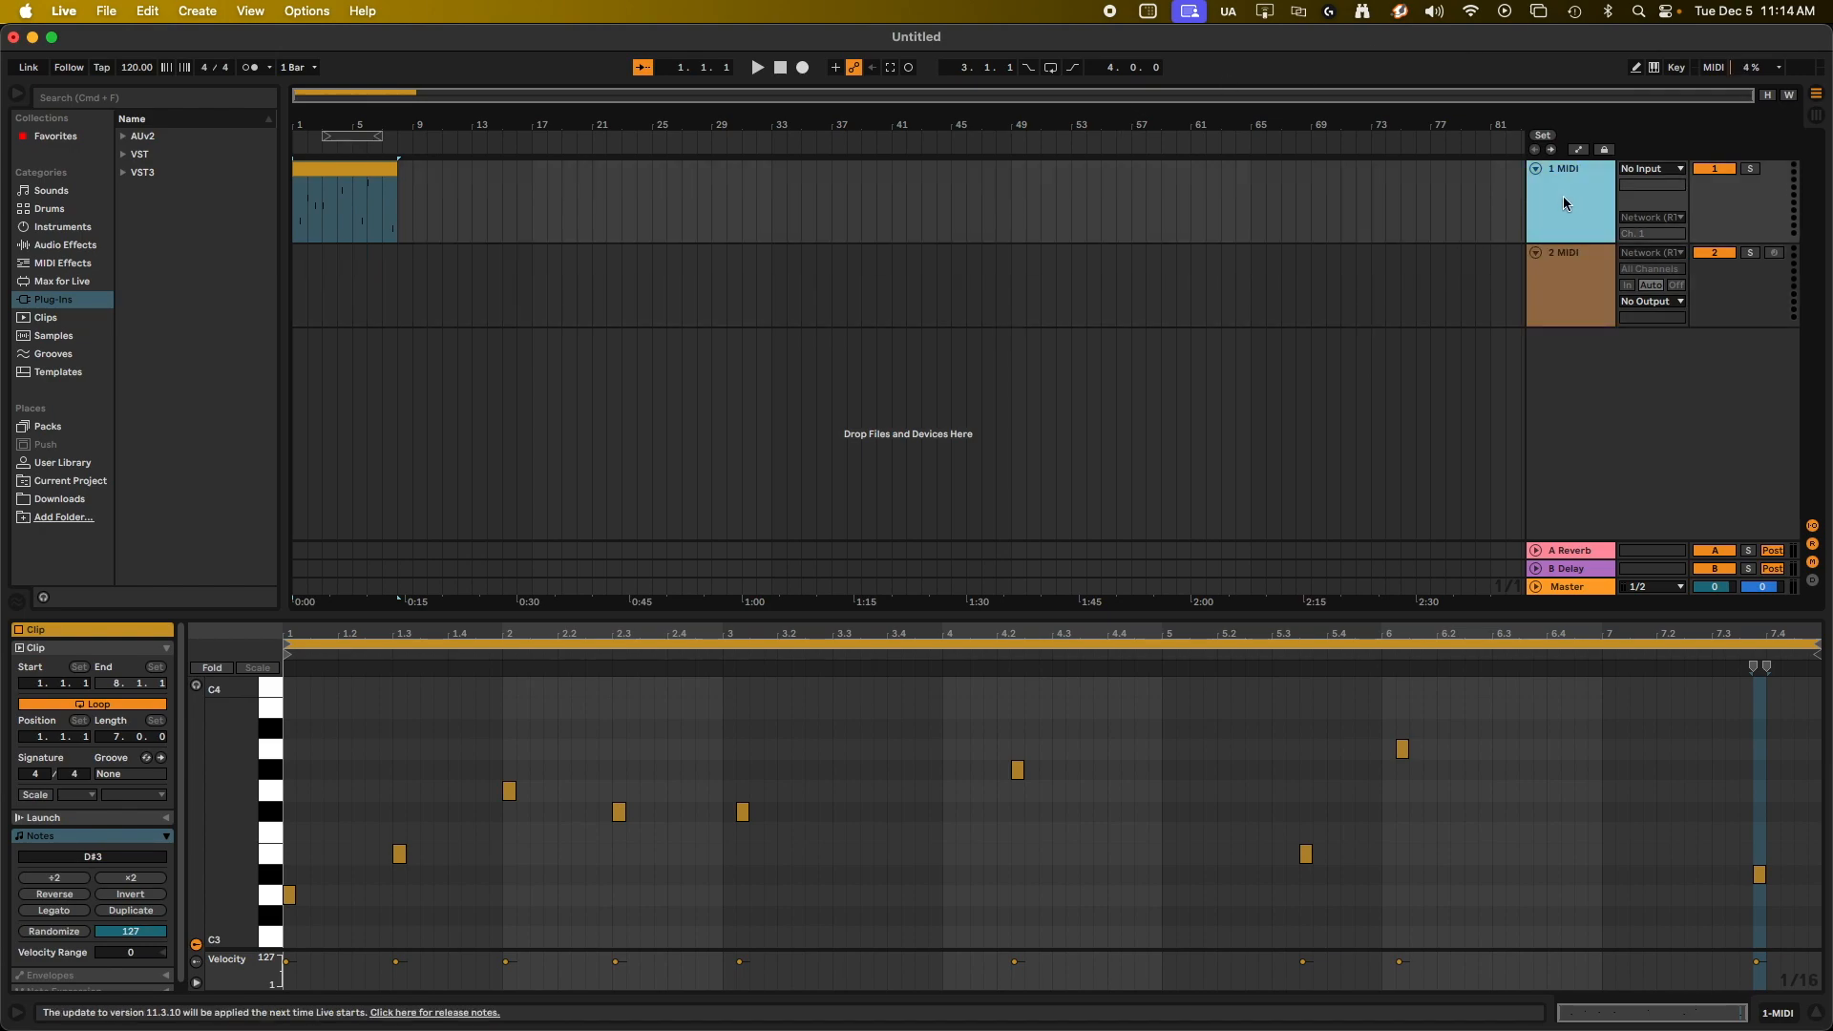
click(1631, 222)
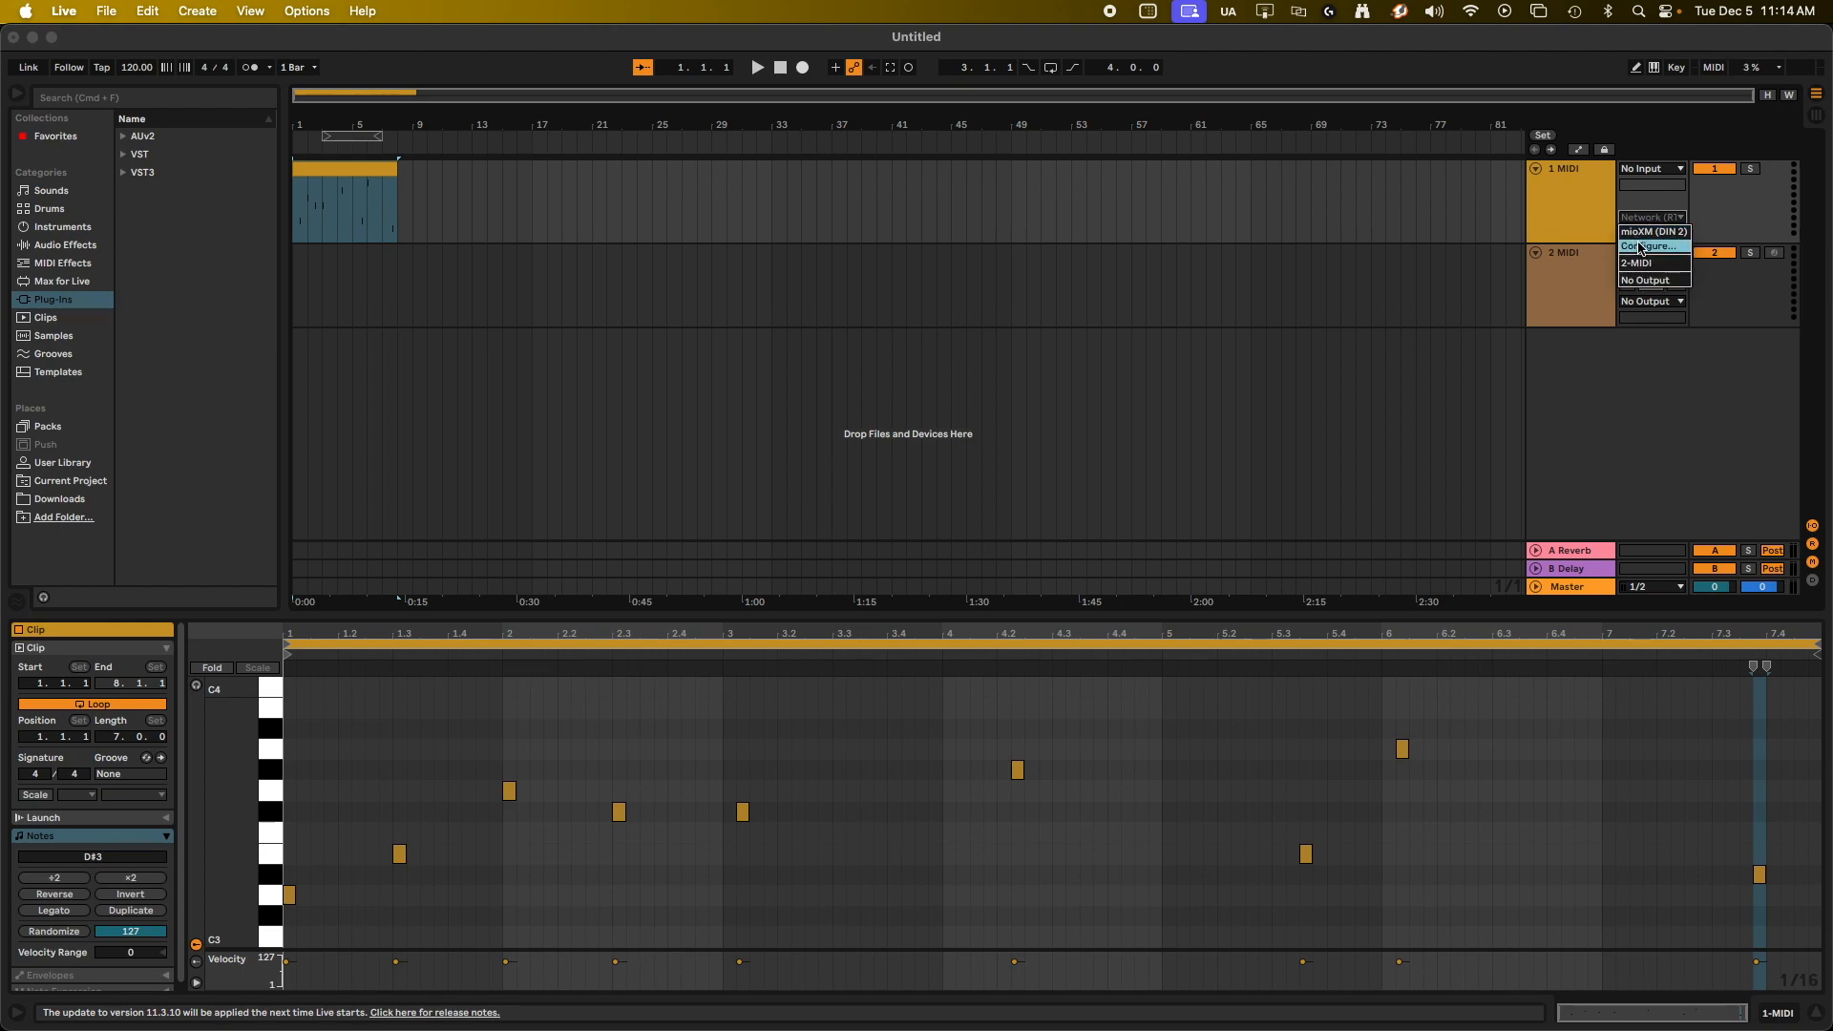
click(1640, 248)
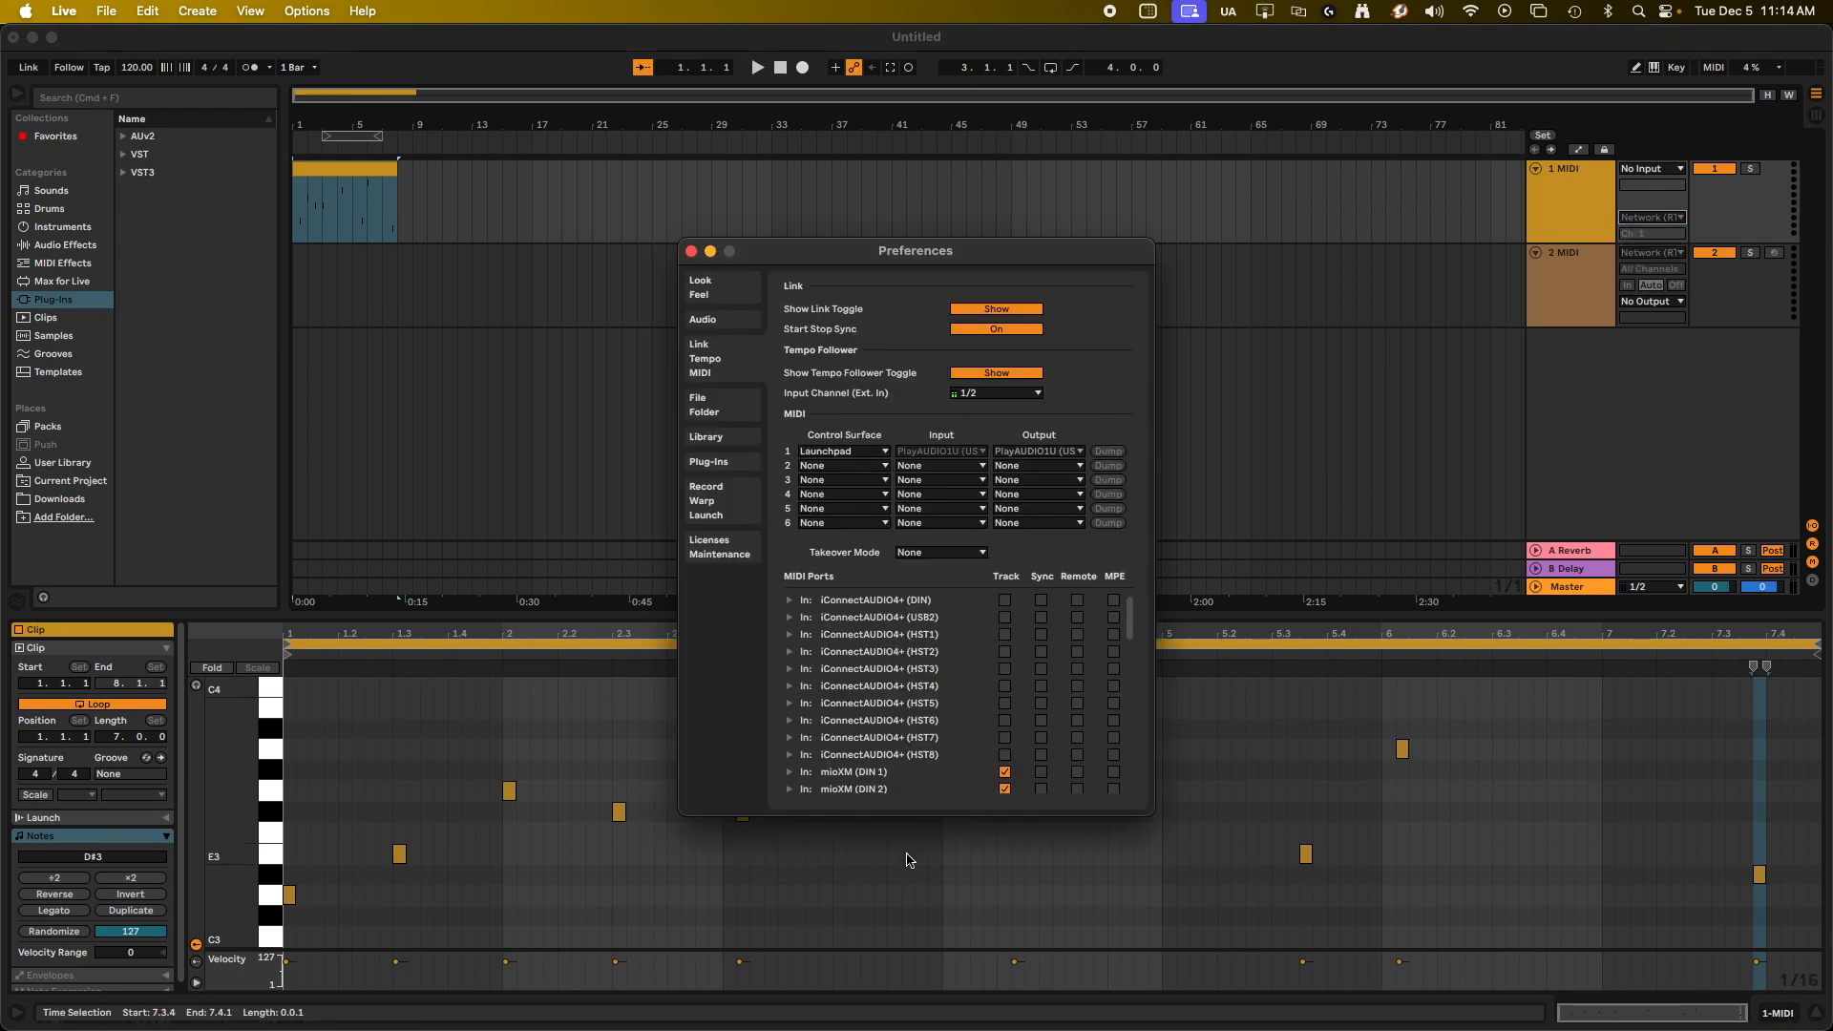
Disable Track for the mioXM input ports DIN 1 to DIN 4.
scroll(946, 711, down, 3)
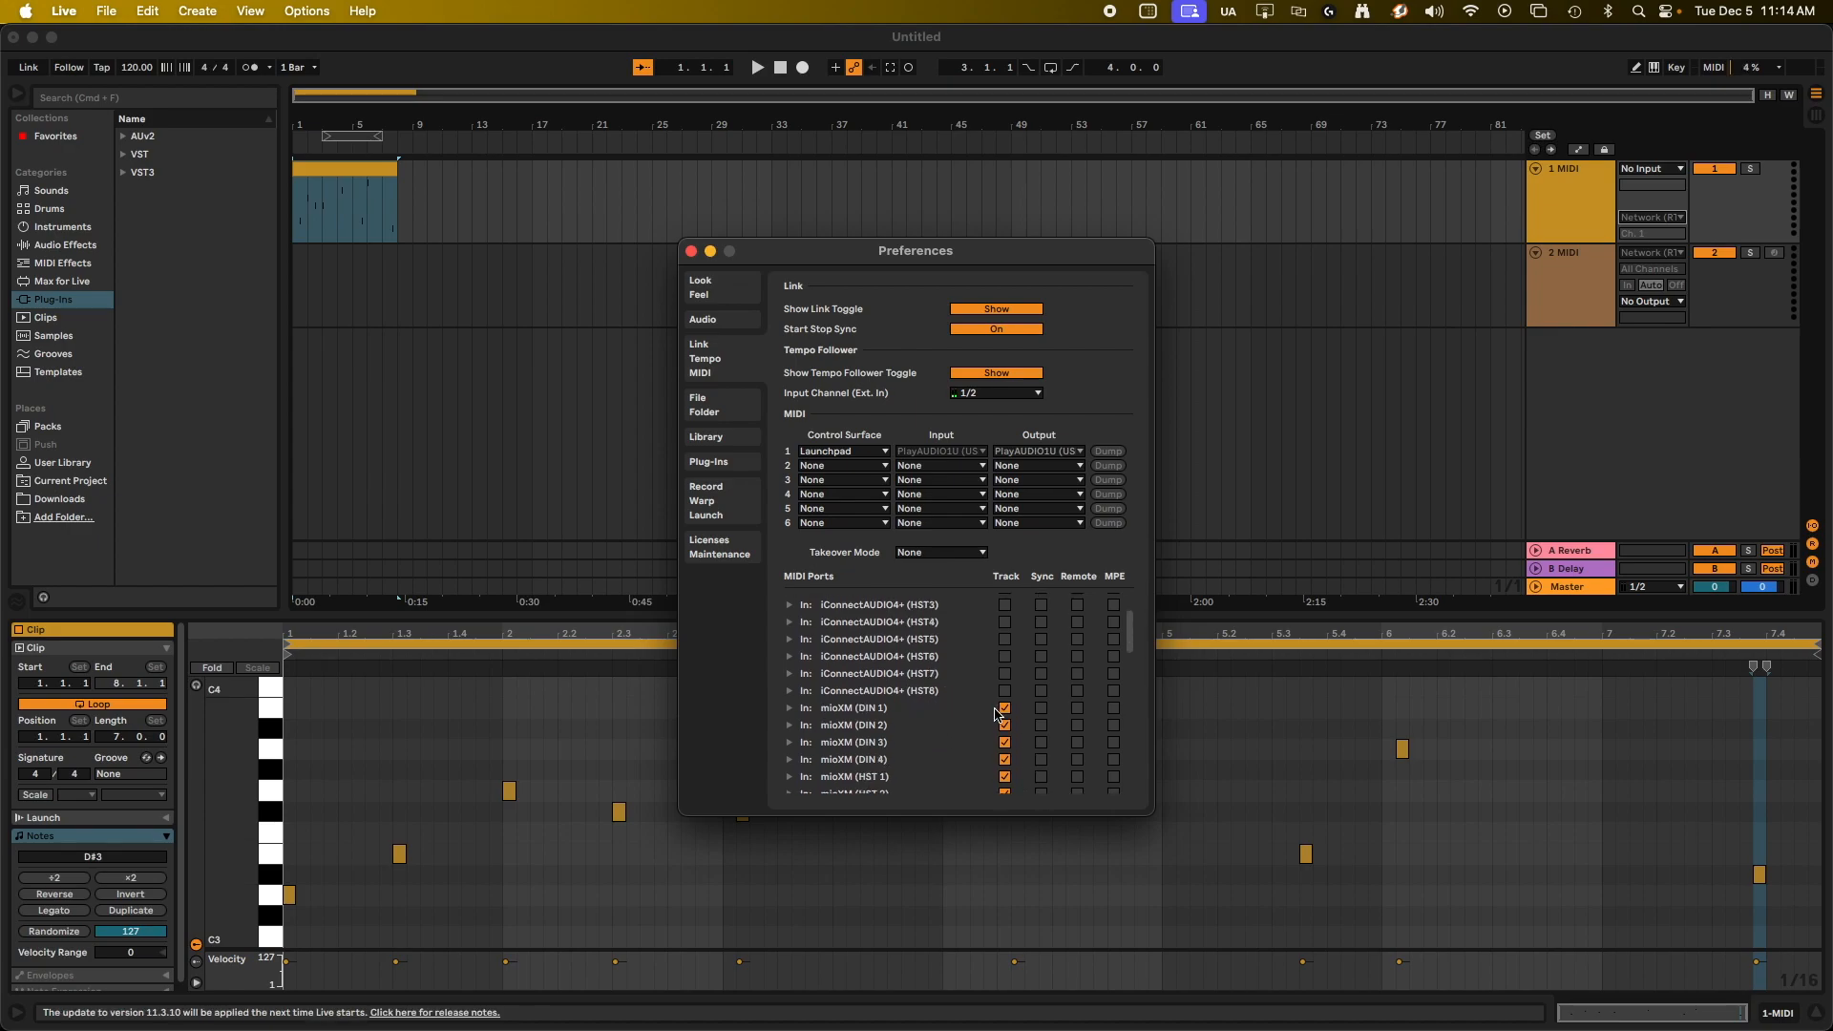
click(1004, 708)
click(1004, 725)
scroll(999, 730, down, 1)
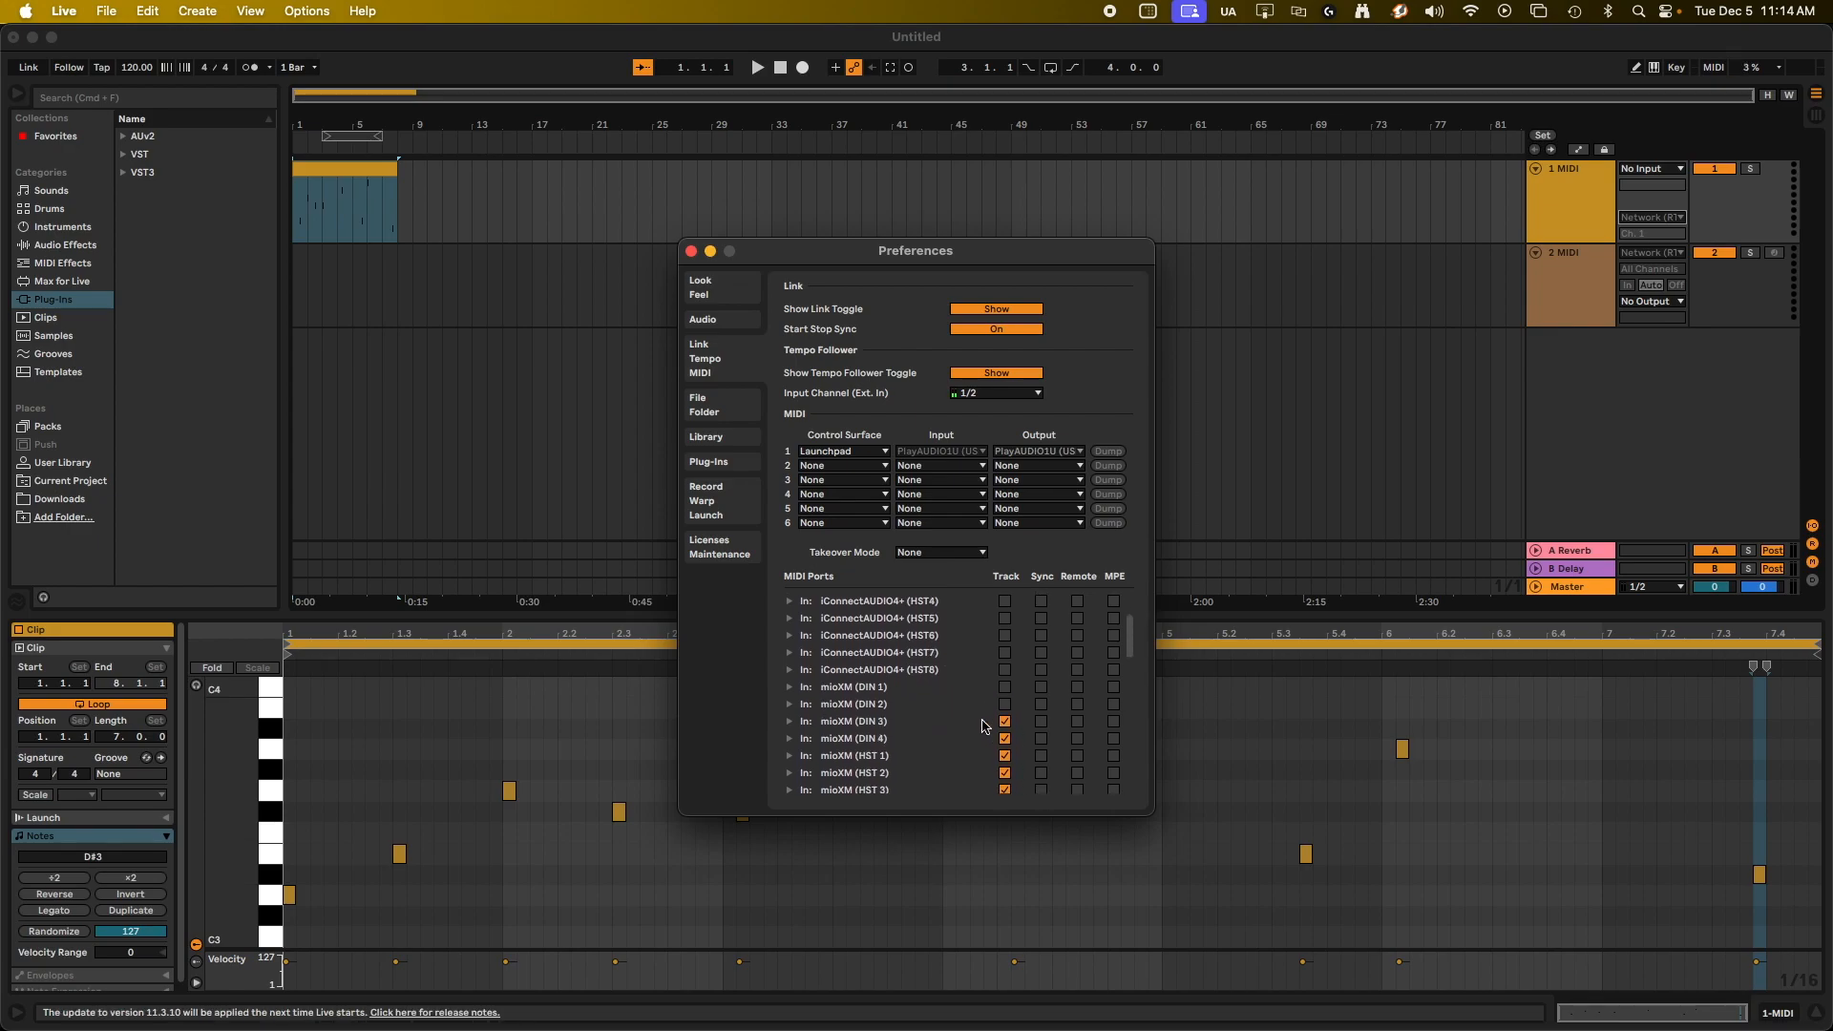
click(1003, 721)
click(1004, 739)
scroll(975, 718, down, 3)
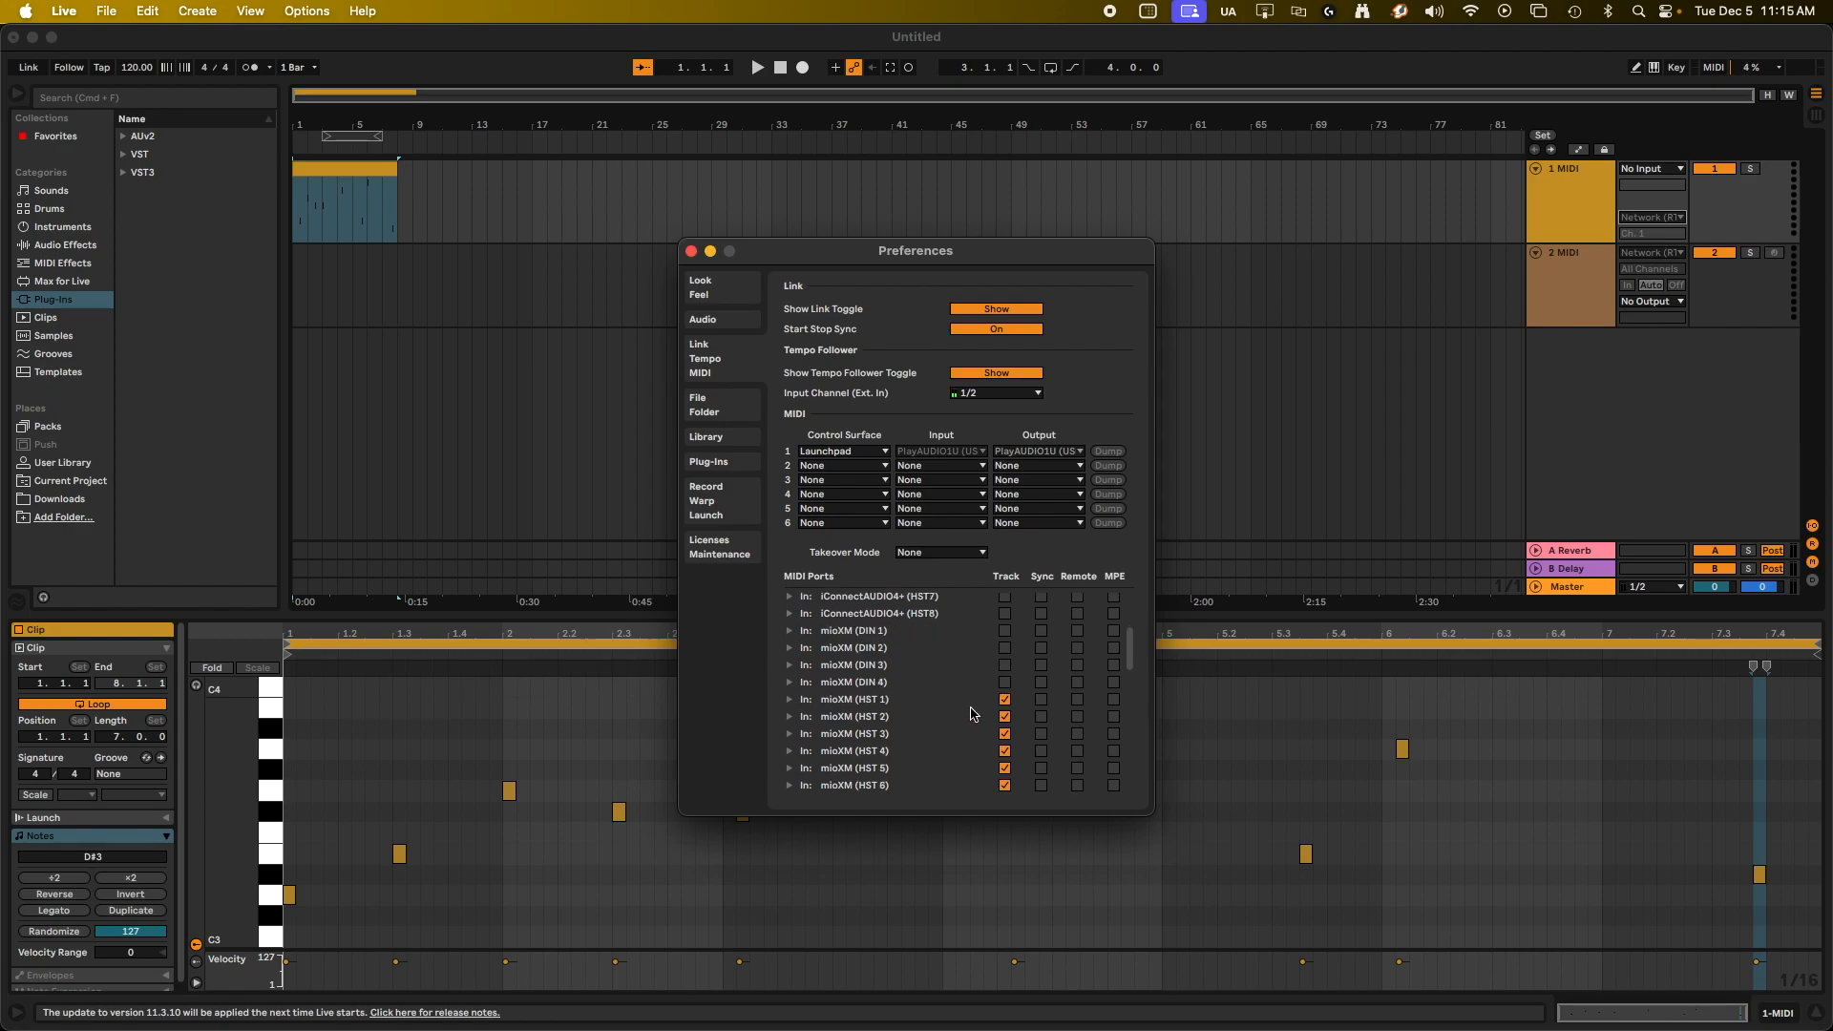
Disable Track for the mioXM input ports HST 1 to HST 8, Preset Selector, RSV 2 and RSV 3.
click(1005, 685)
click(1004, 703)
click(1005, 720)
click(1005, 737)
scroll(1000, 726, down, 3)
click(1004, 696)
click(1005, 713)
click(1004, 731)
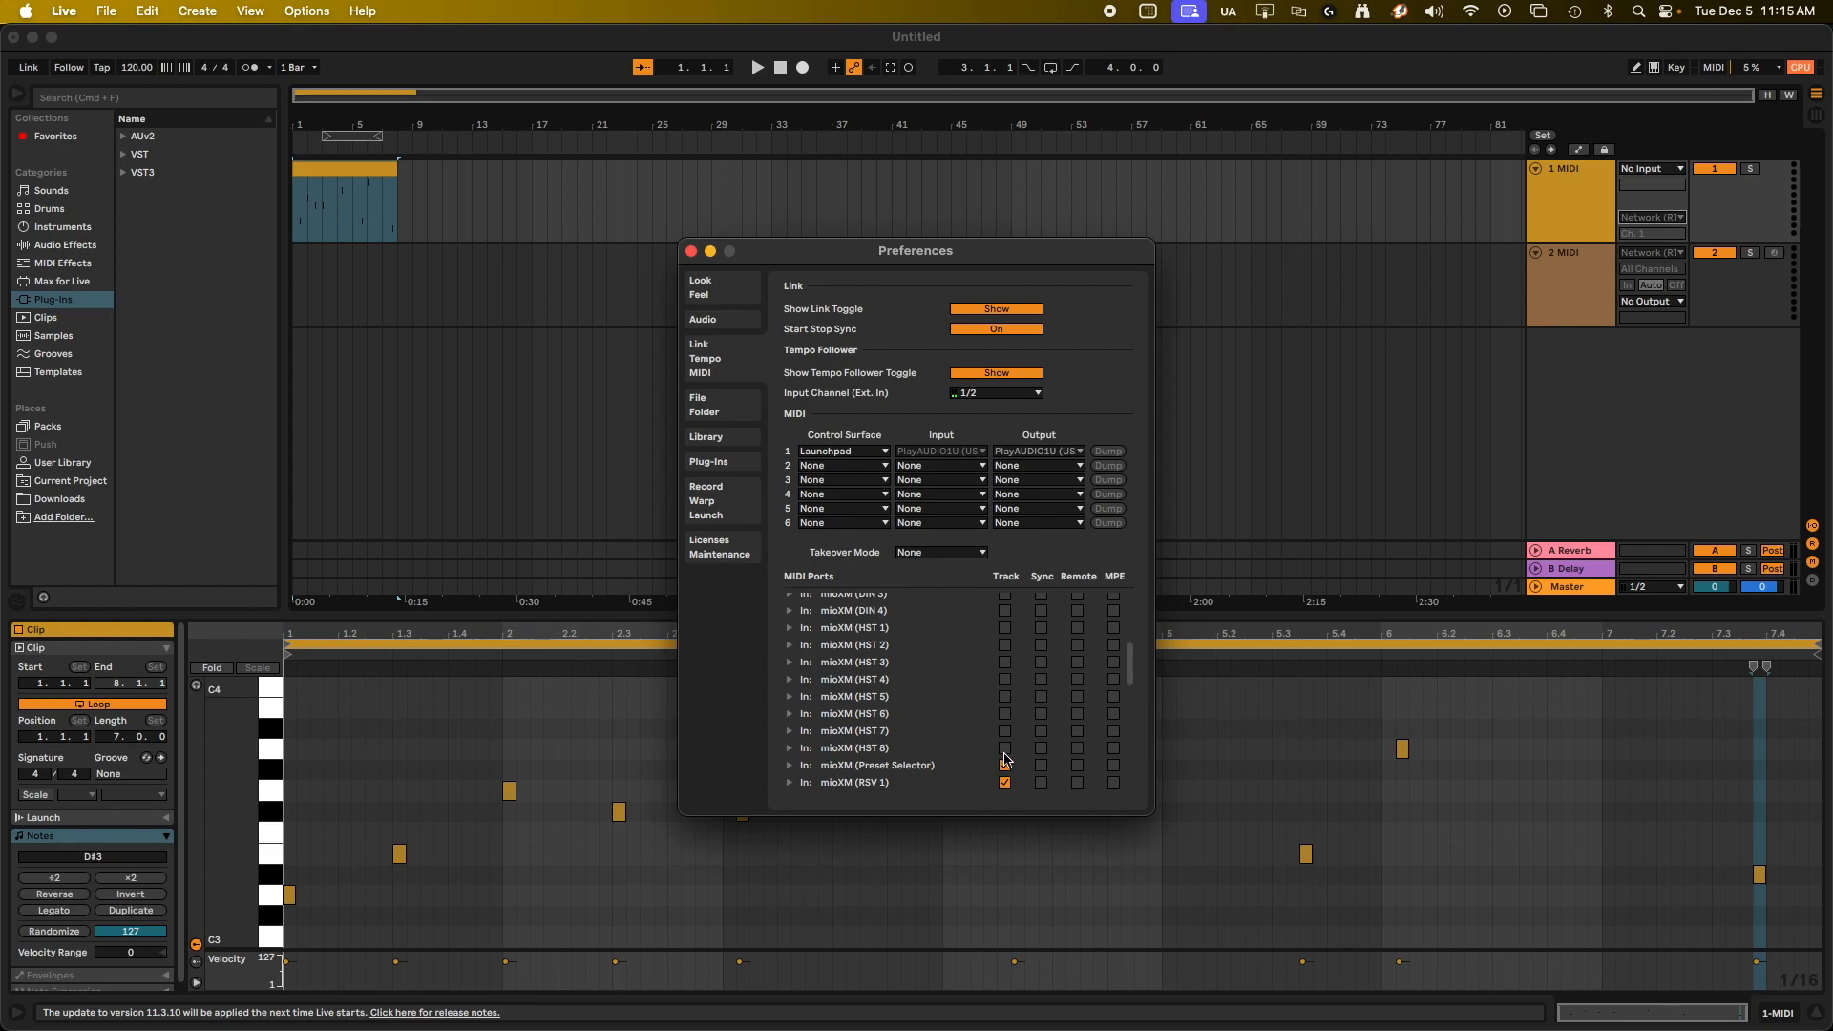
scroll(993, 760, down, 3)
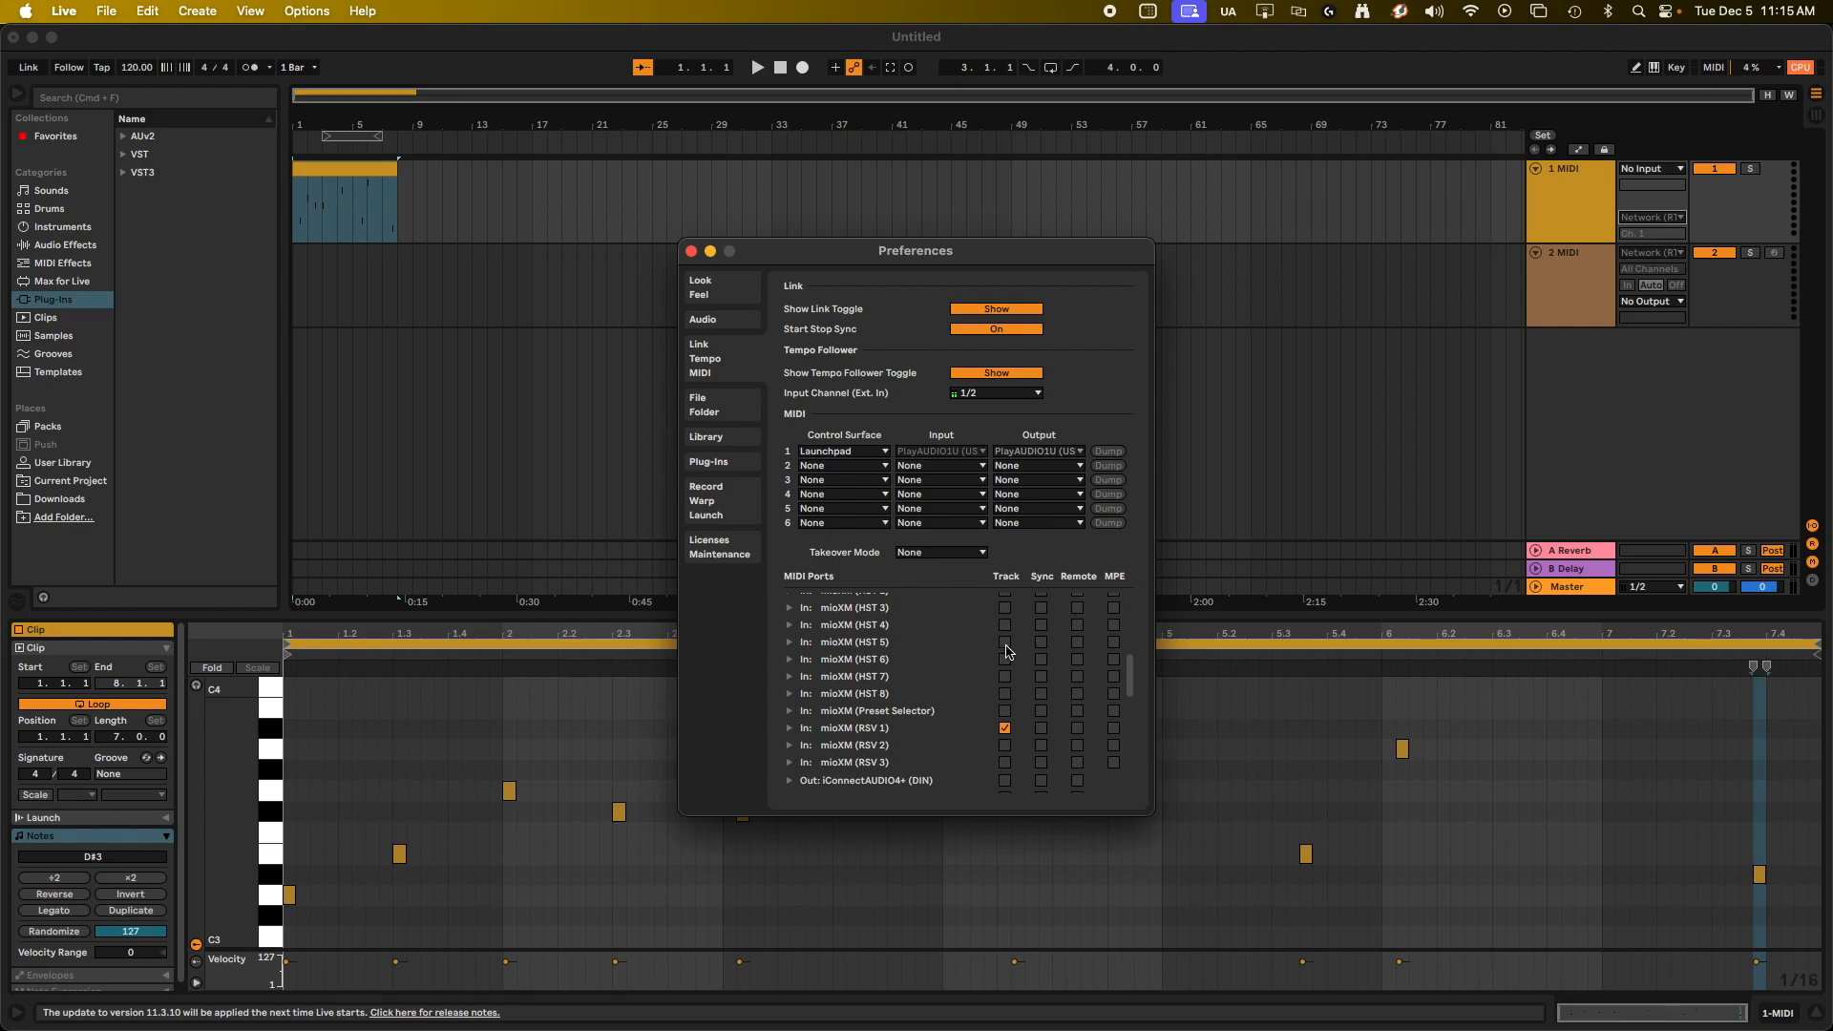
Disable Track for the mioXM (DIN 2) output port, enable it for mioXM (RSV 1), and close the preferences.
scroll(954, 732, down, 5)
scroll(955, 731, down, 2)
scroll(988, 702, down, 4)
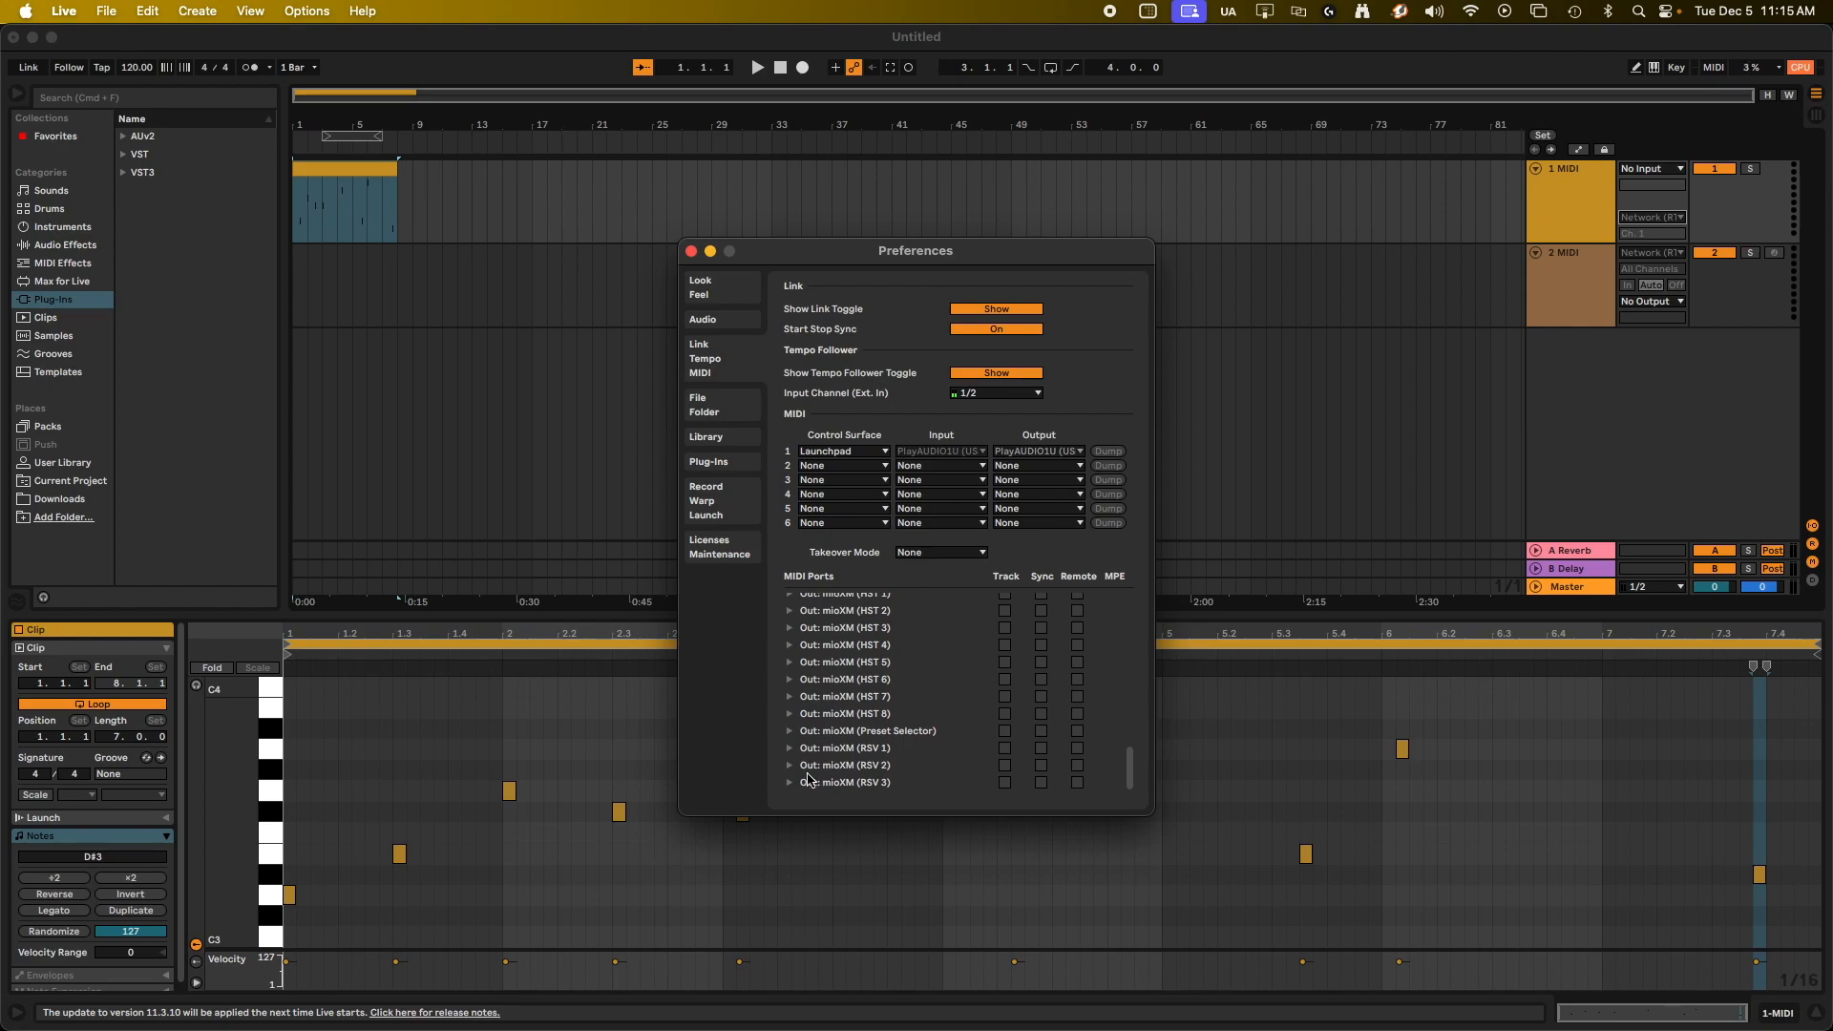
click(1003, 748)
click(689, 254)
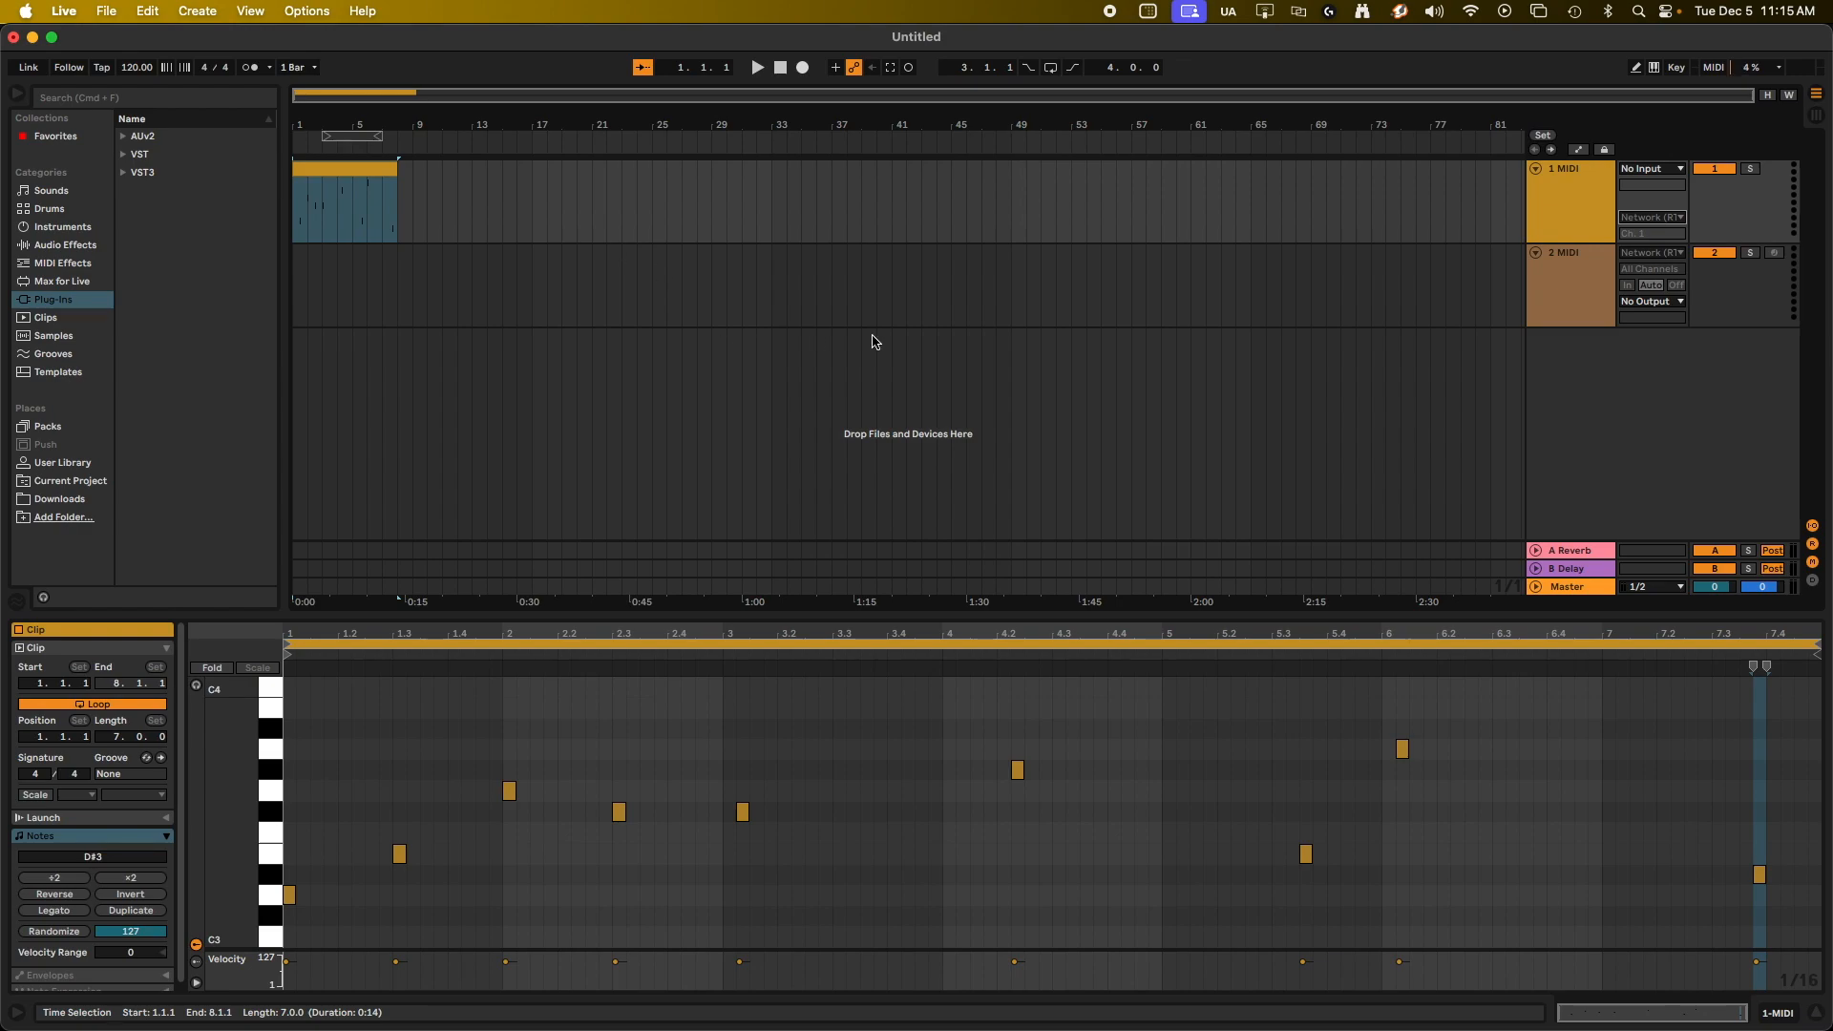
Set the MIDI output of the 1 MIDI track to mioXM (RSV 1).
click(1592, 210)
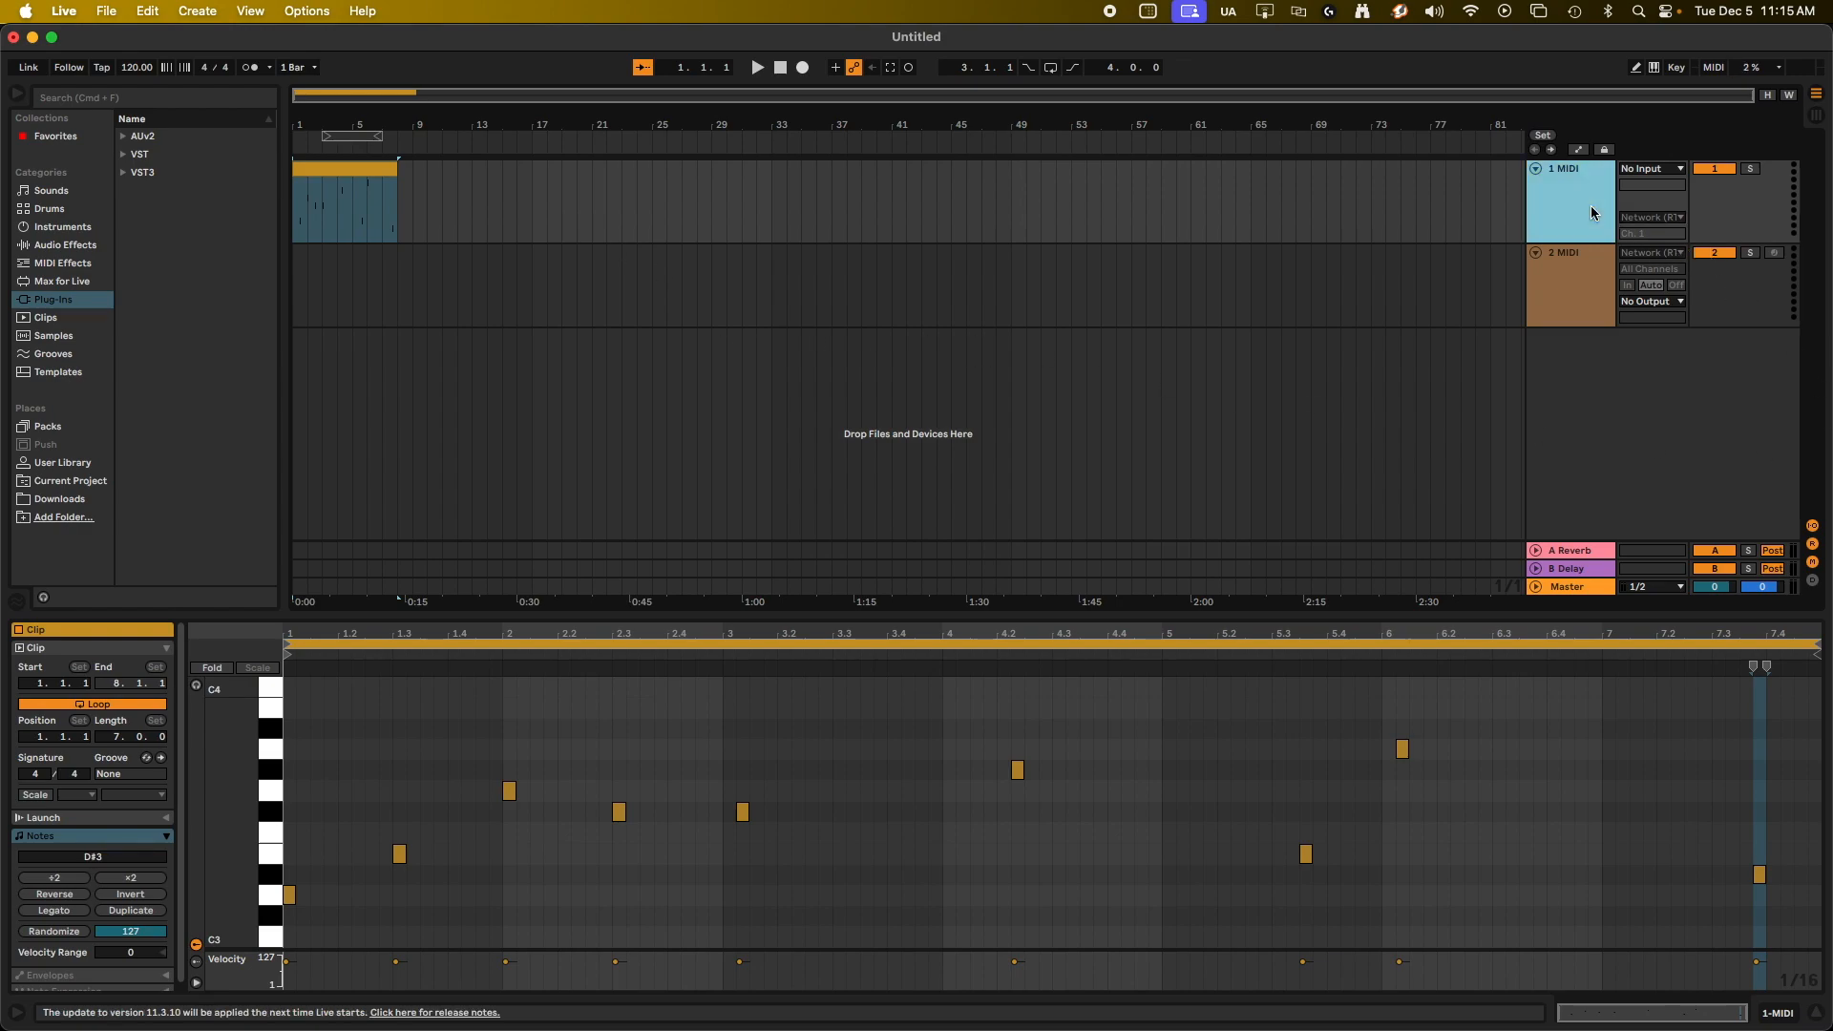
click(1655, 218)
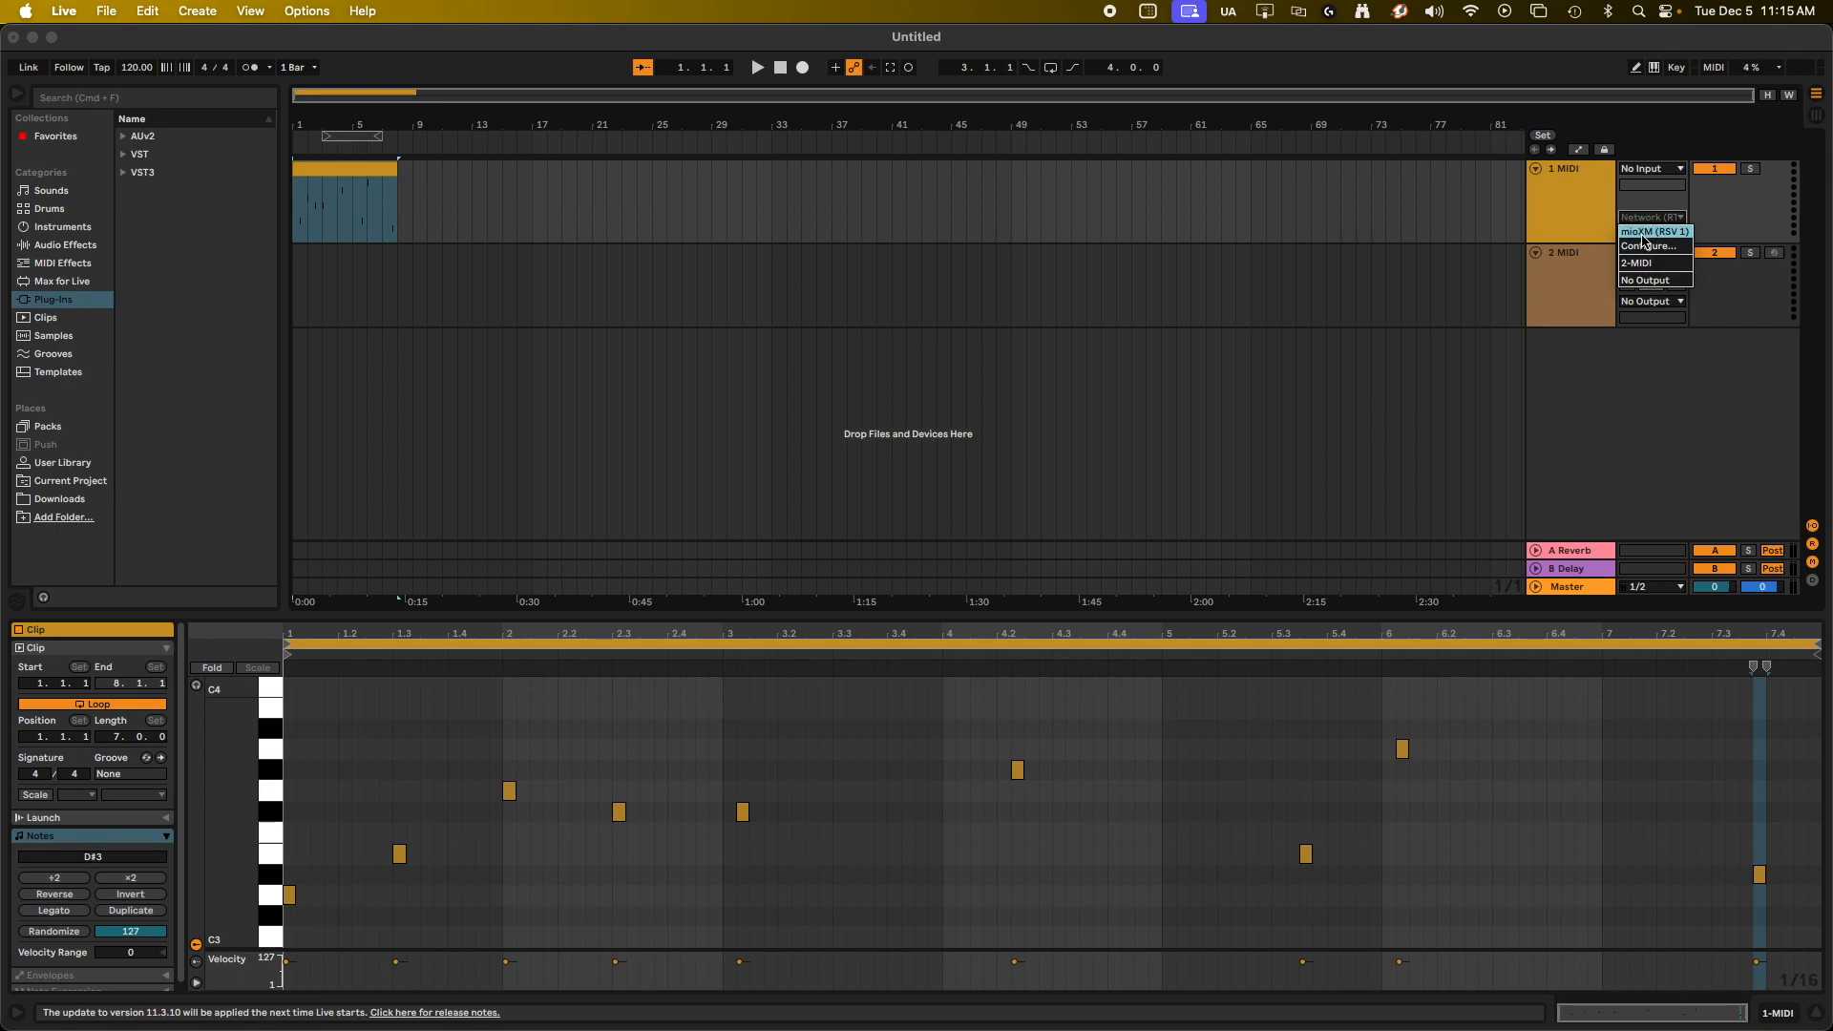
click(1644, 233)
Set the MIDI input of the 2 MIDI track to mioXM (RSV 1) and arm that track for recording.
click(1597, 268)
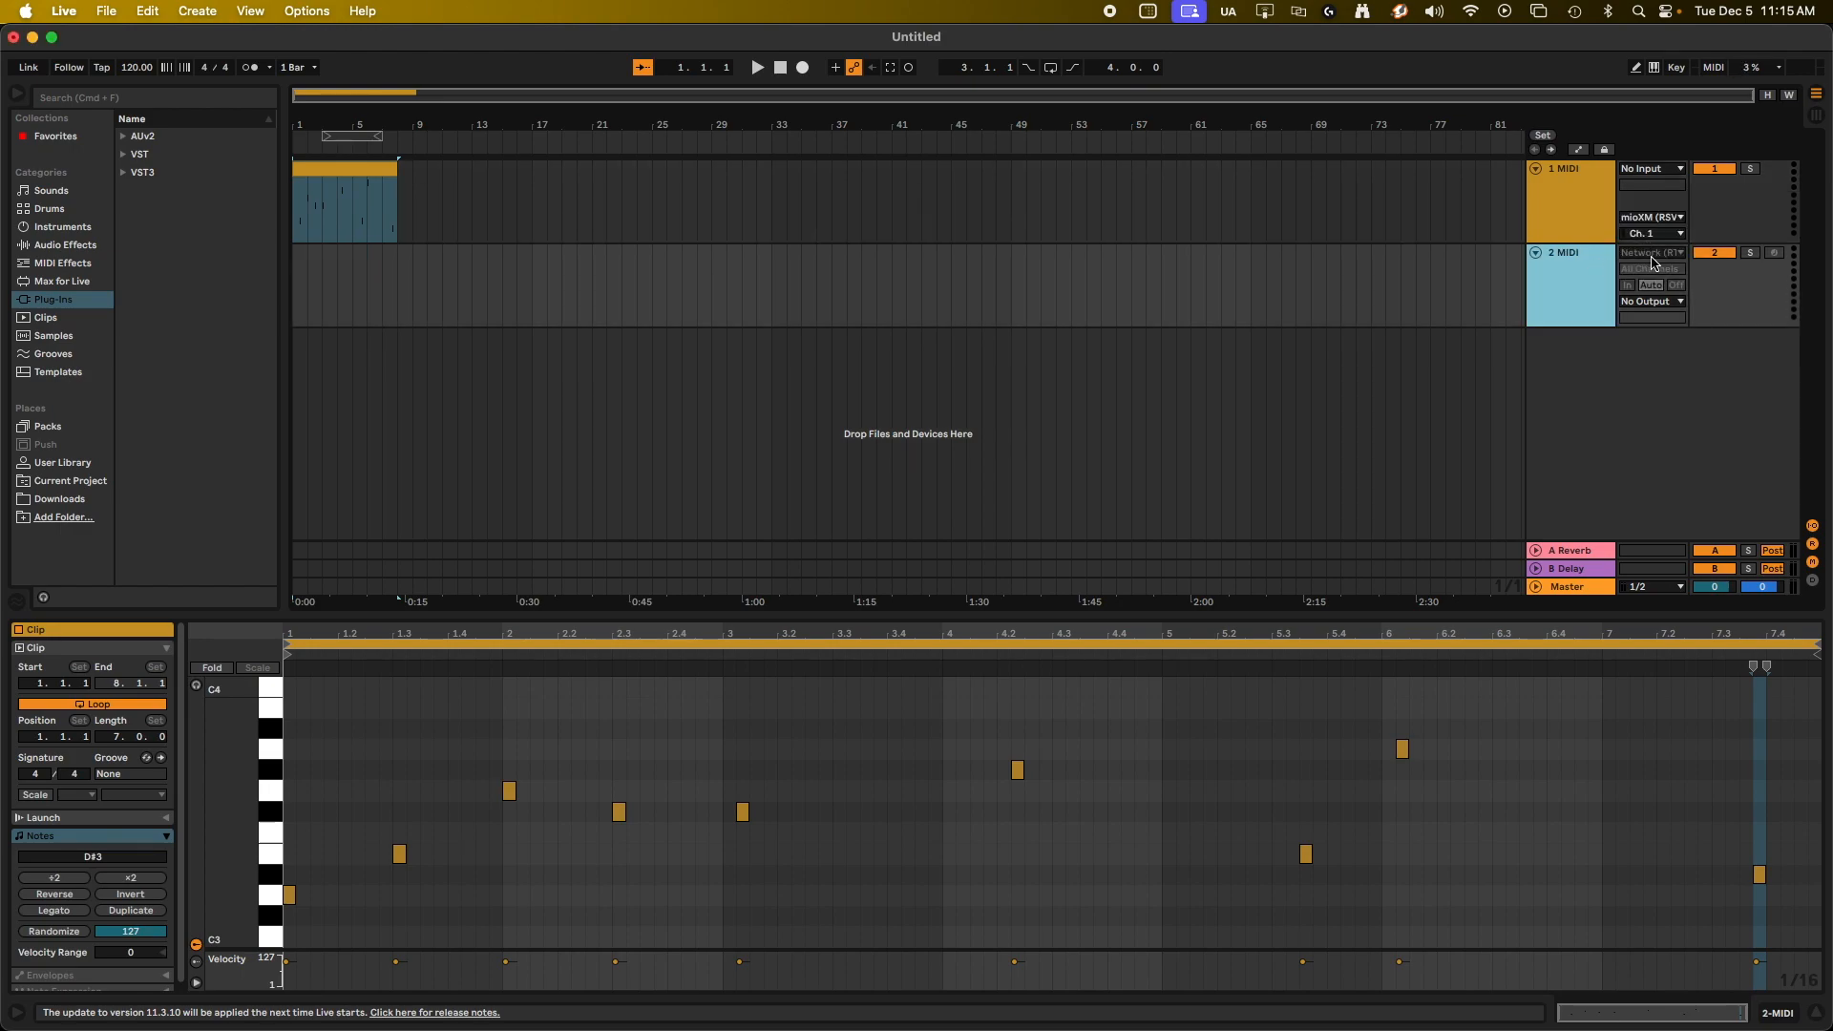
click(1653, 260)
click(1651, 299)
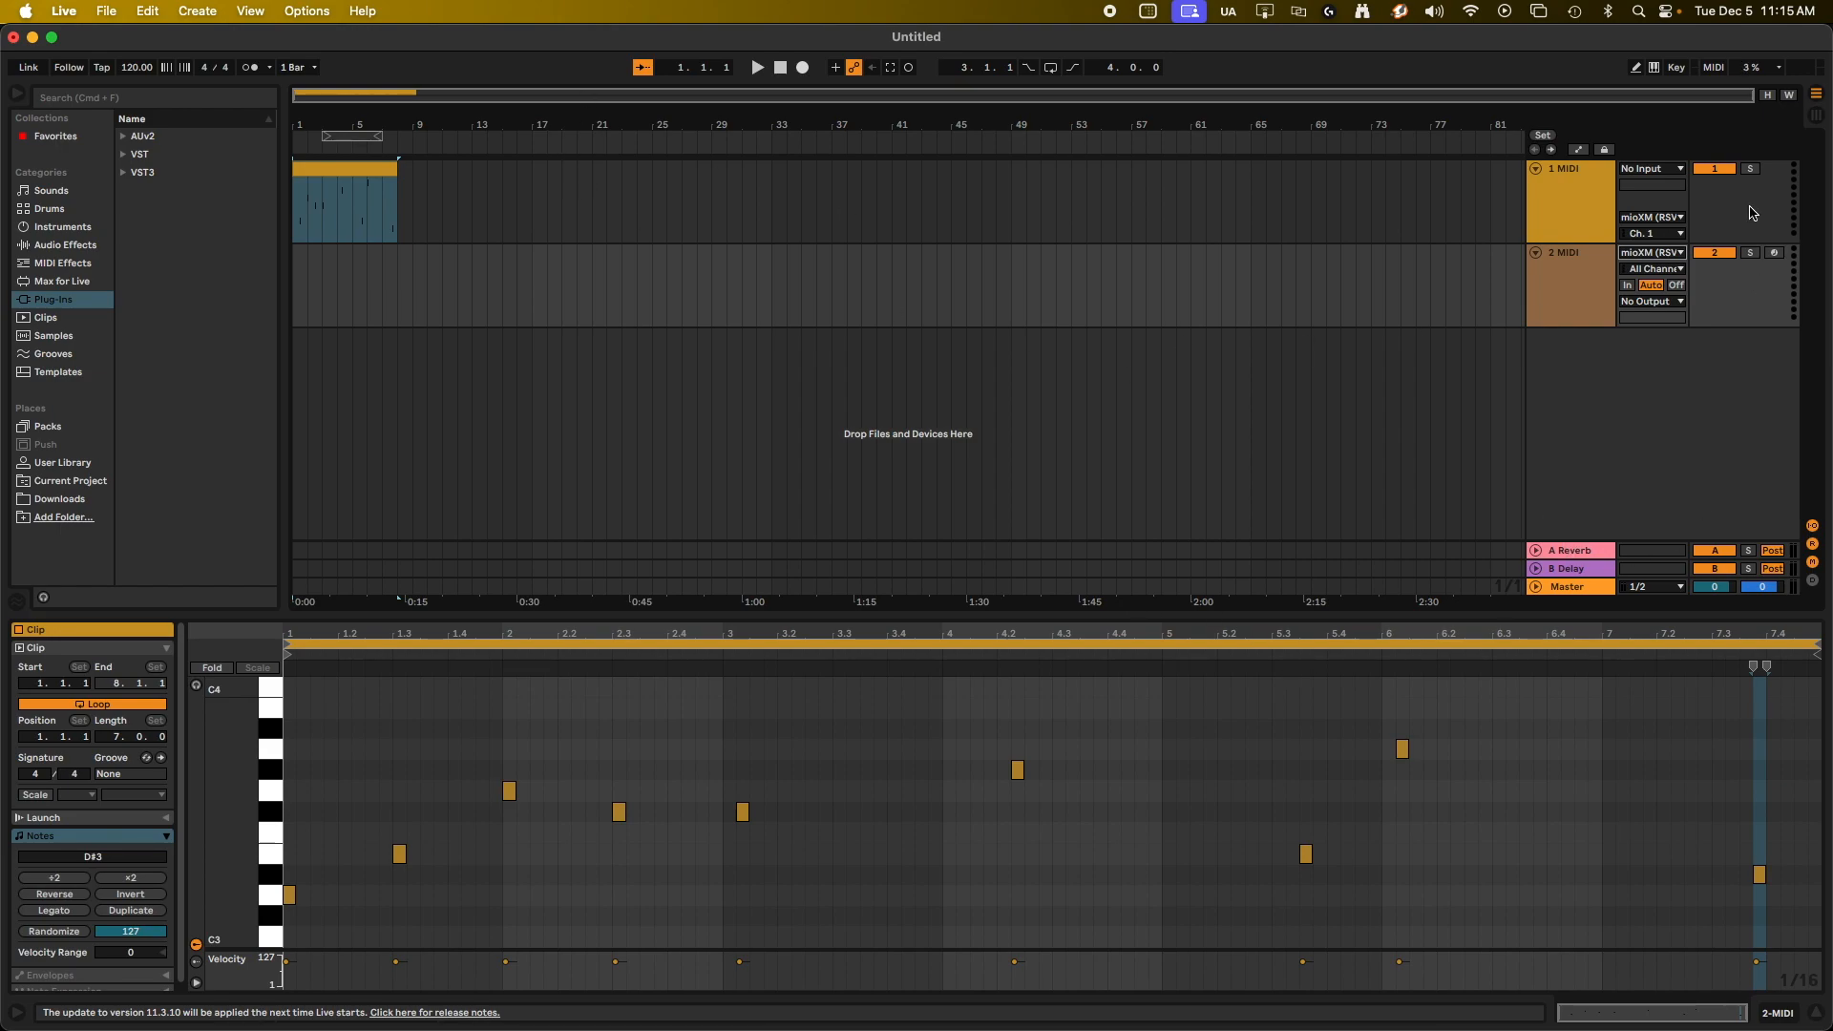
click(1774, 254)
click(552, 187)
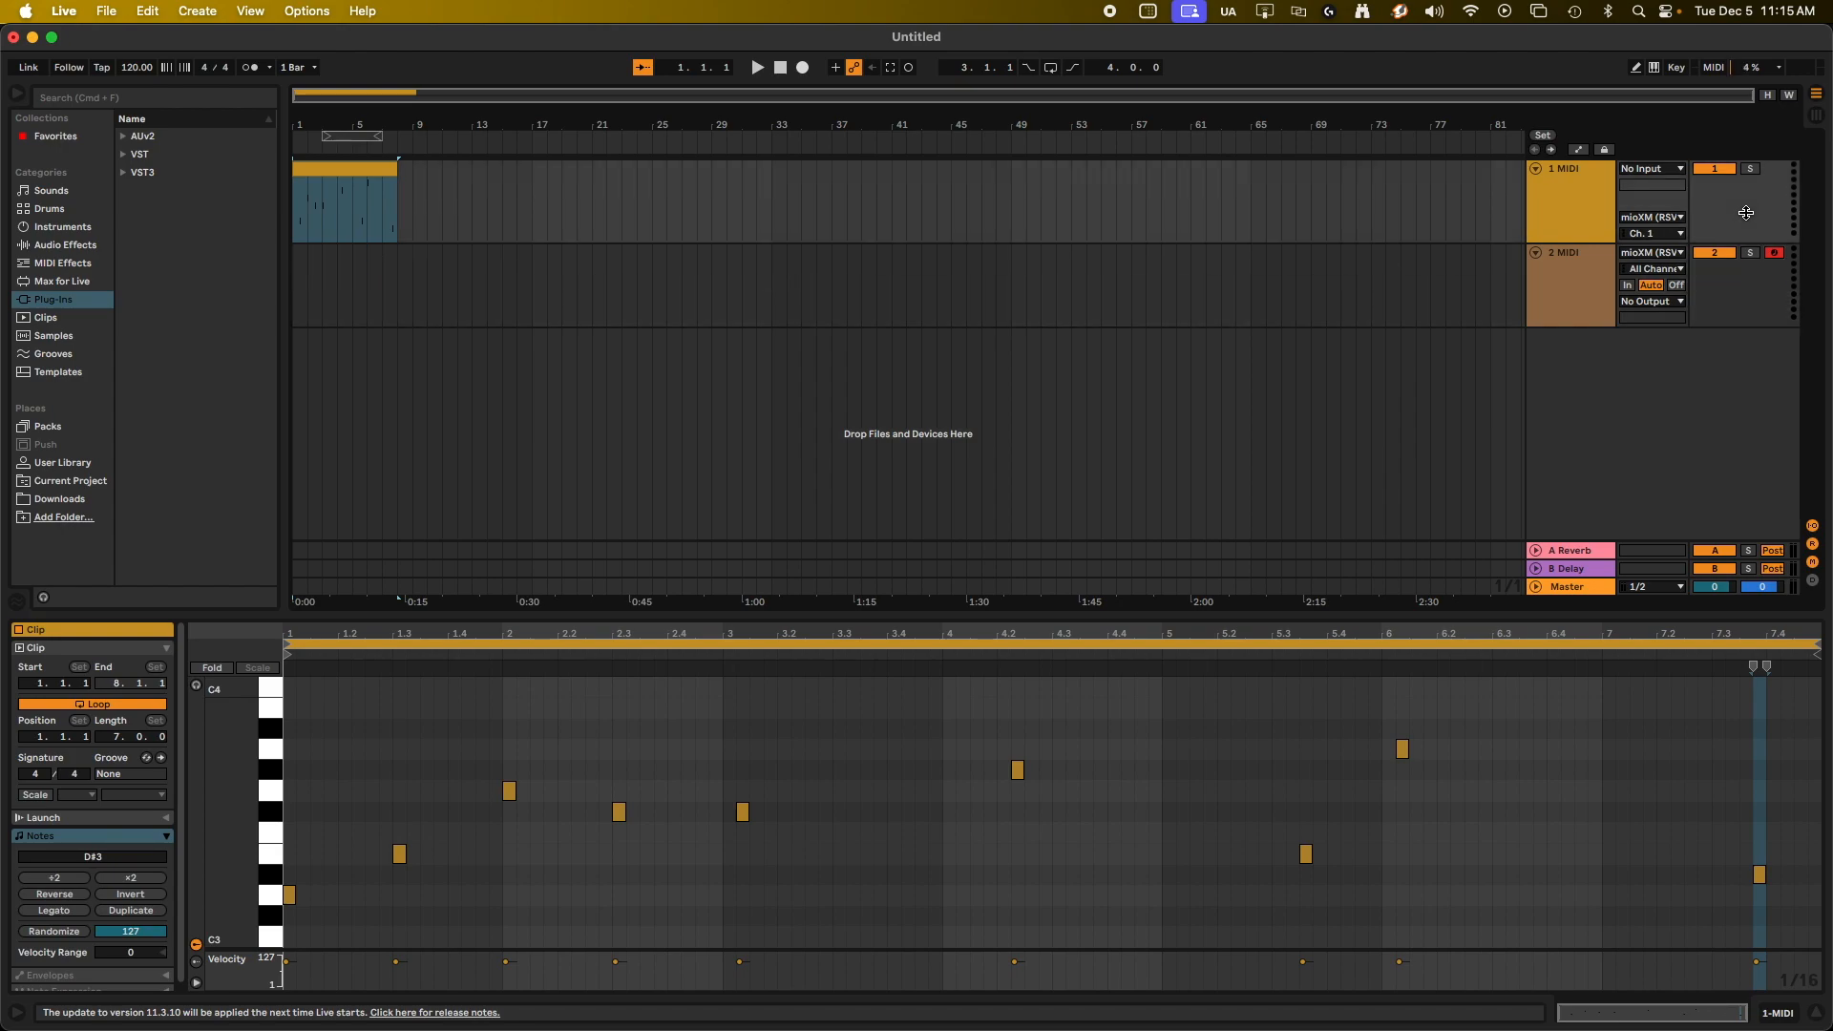
click(1721, 299)
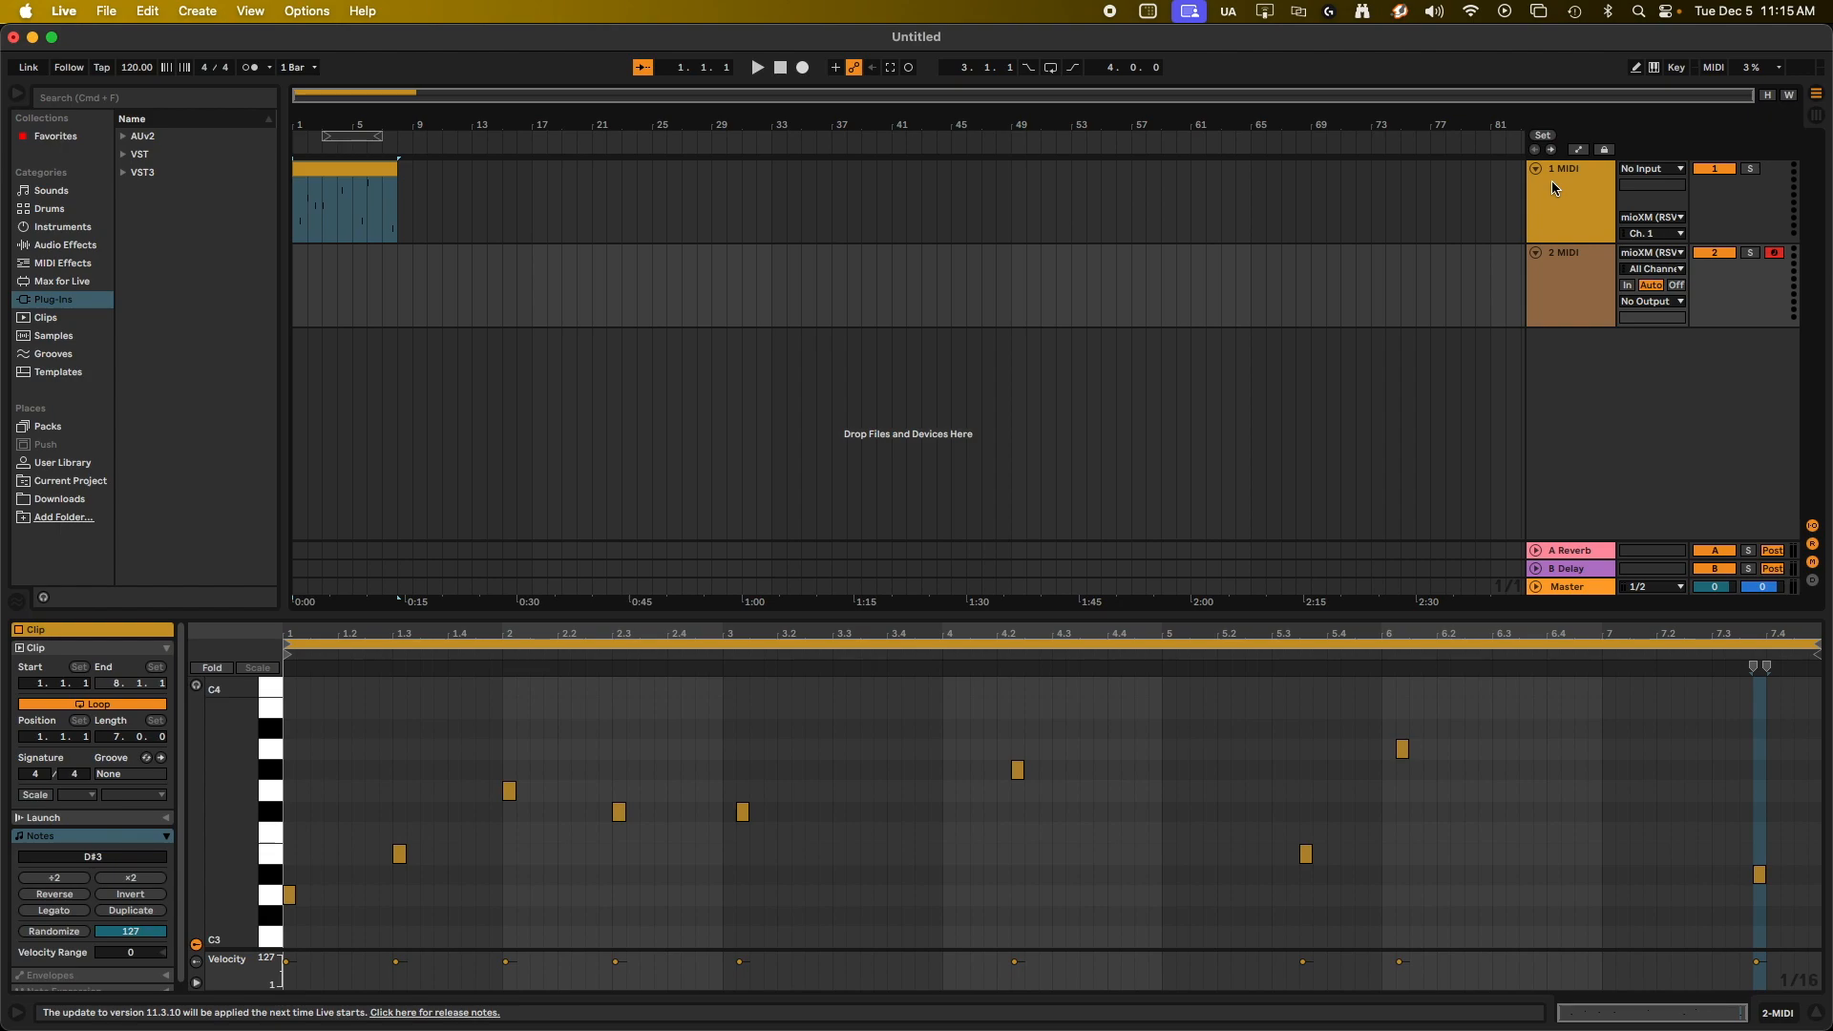
click(1708, 218)
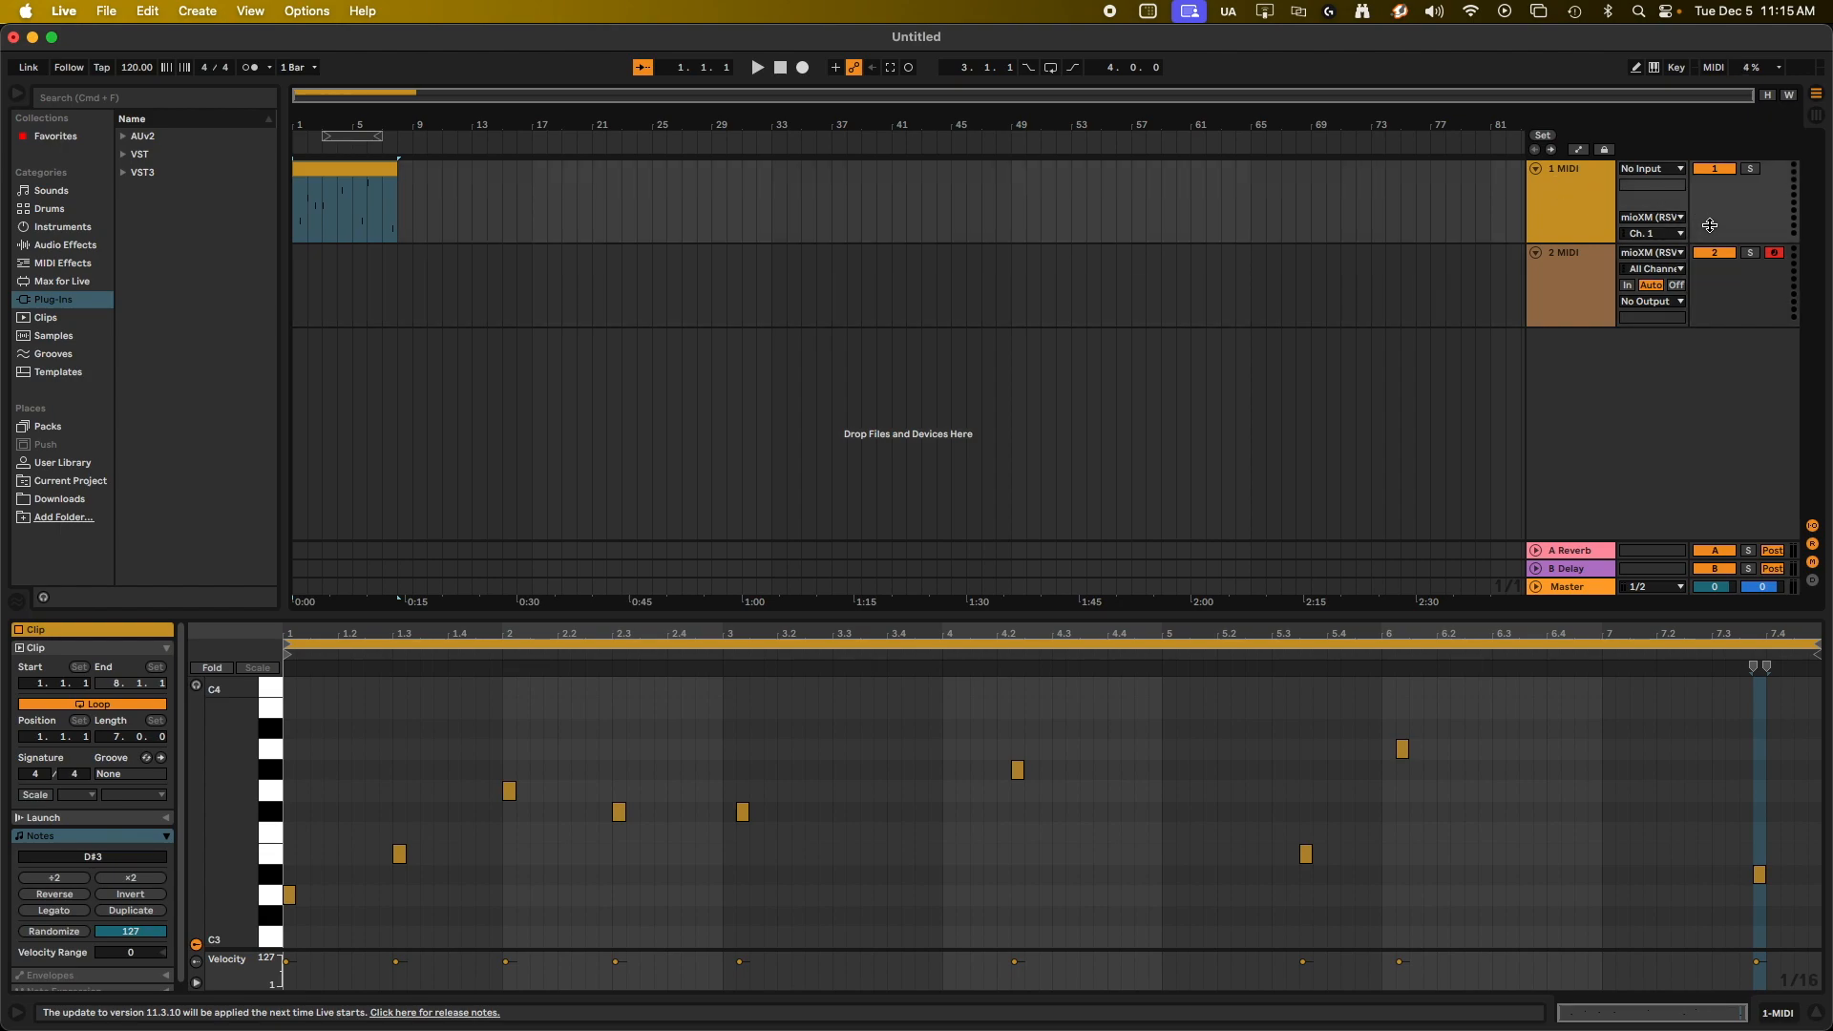
click(1709, 284)
click(1732, 204)
click(1719, 305)
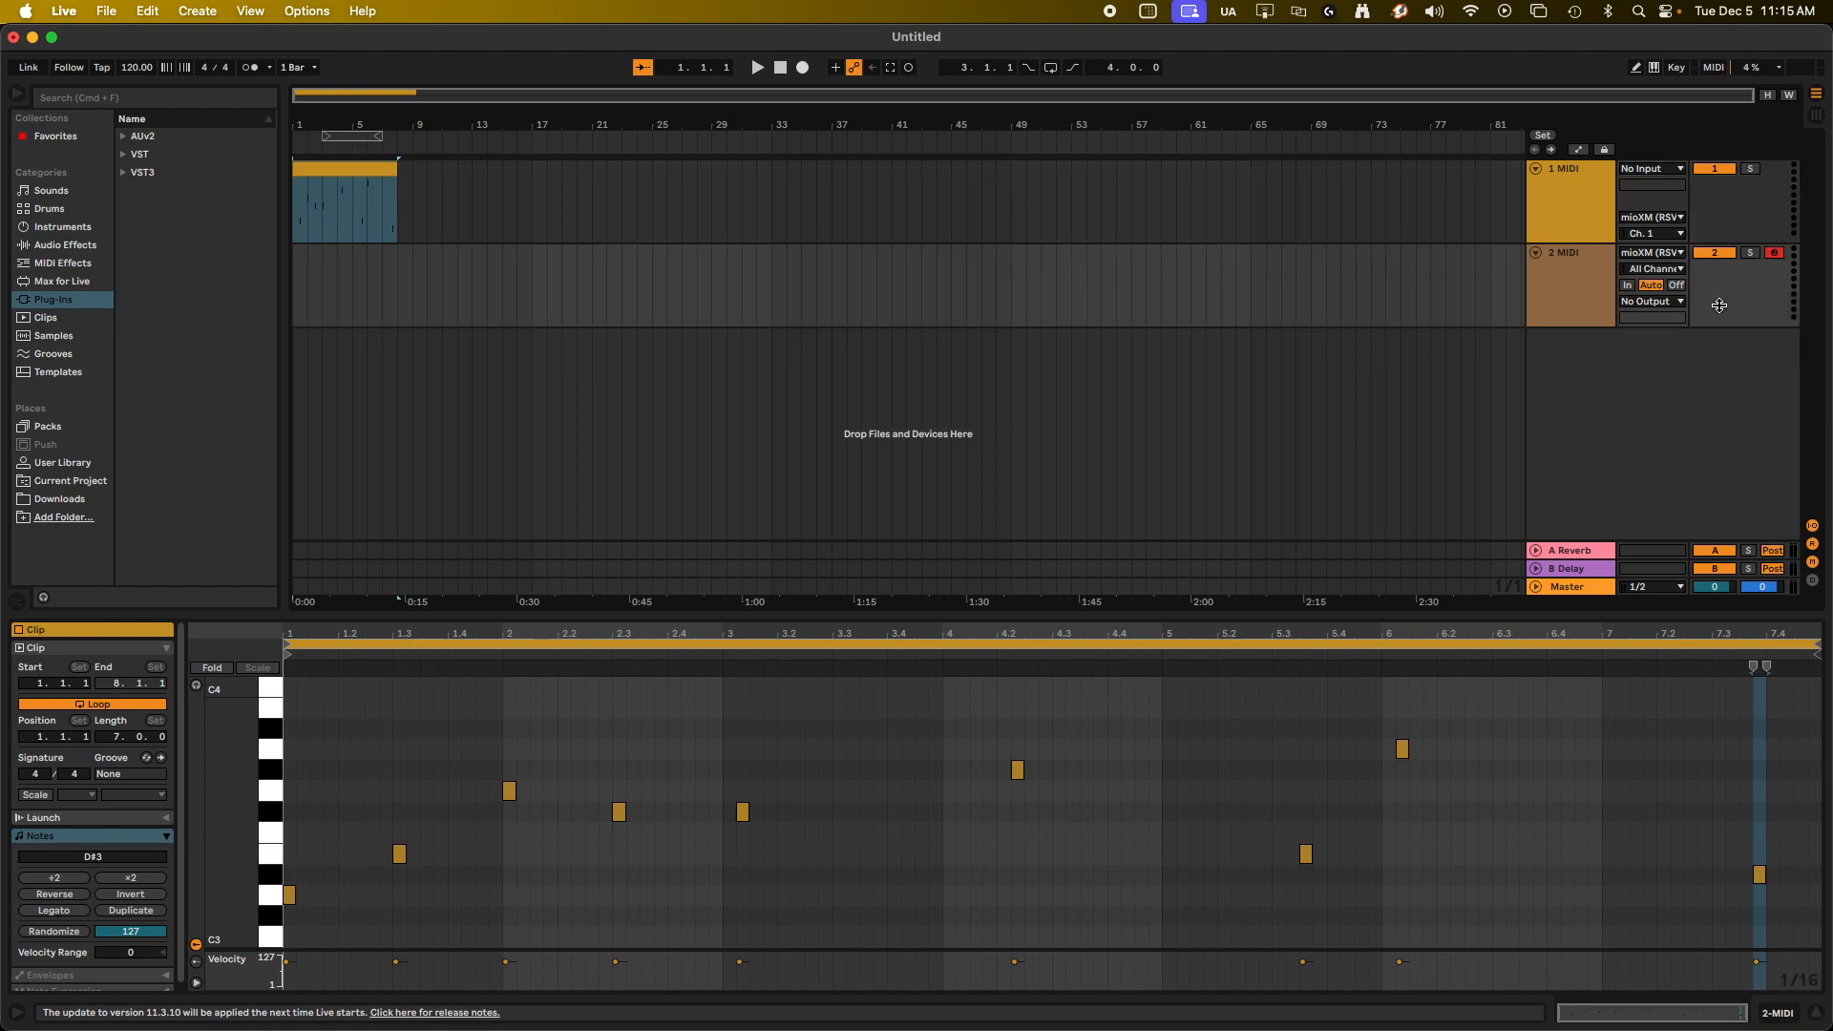
Record about four bars of the first track's looped-back MIDI onto the 2 MIDI track, then stop the transport.
click(803, 68)
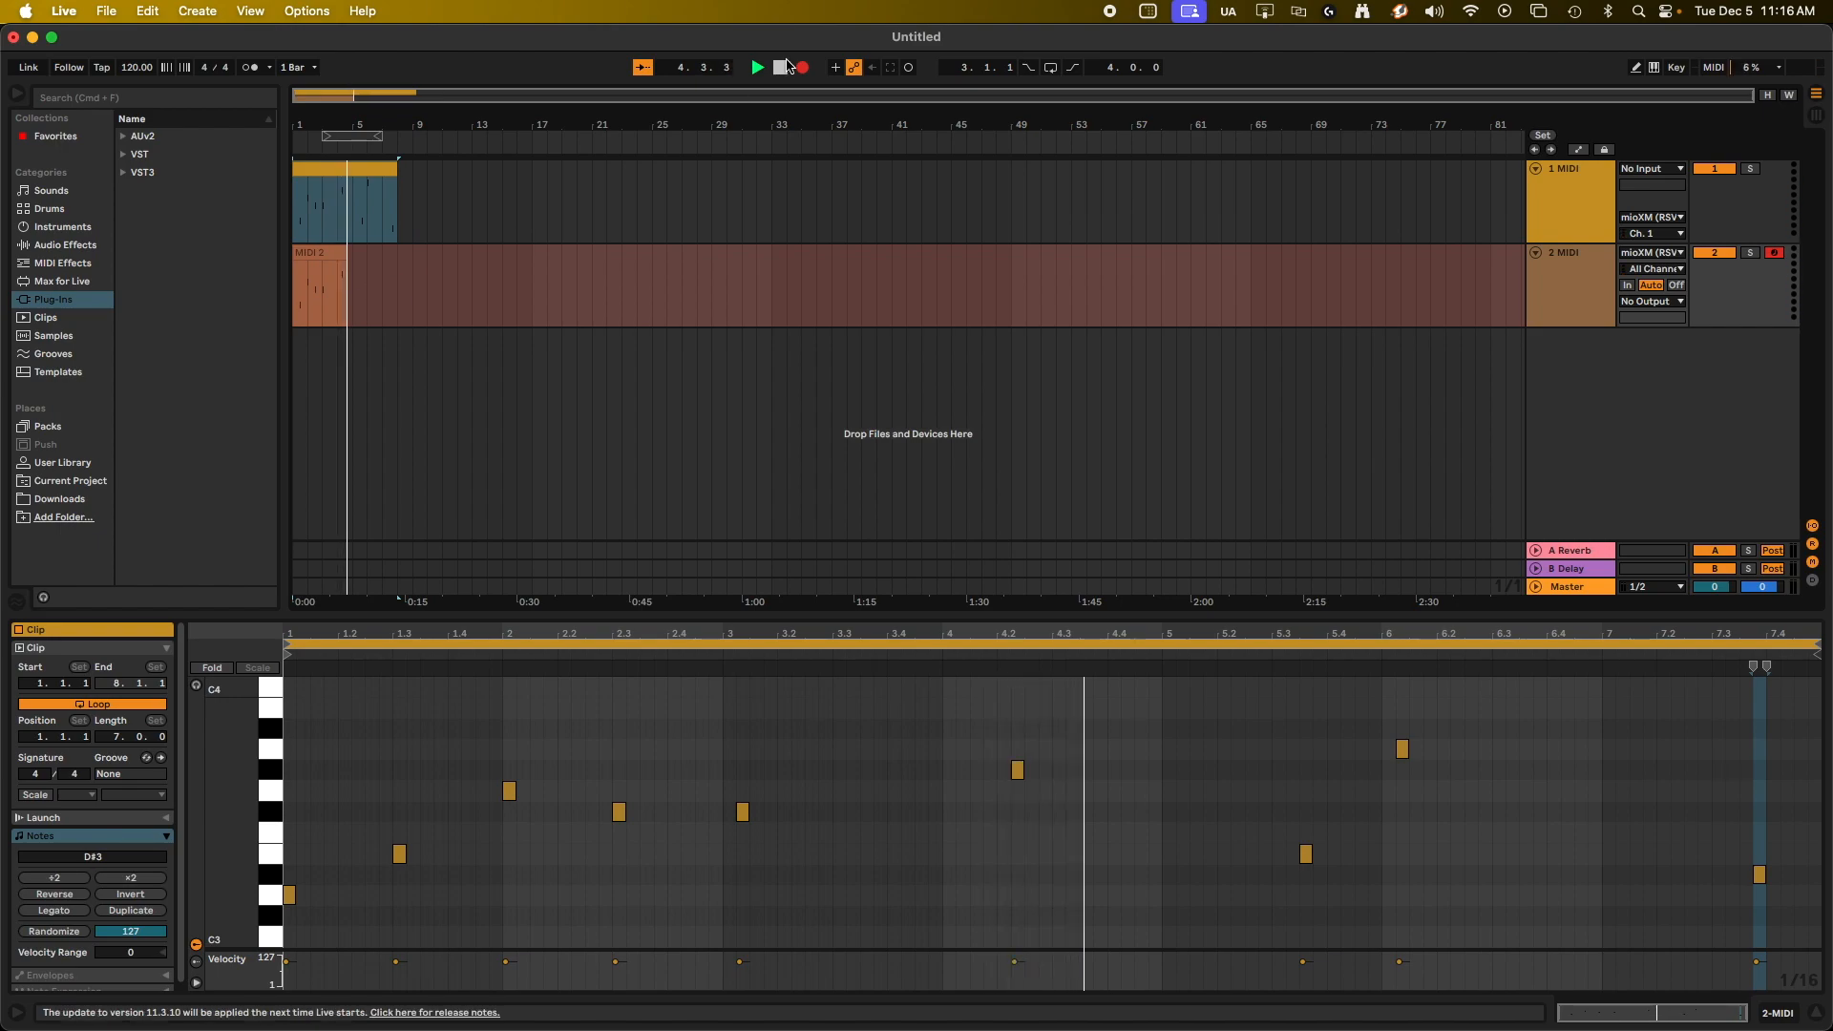
click(783, 67)
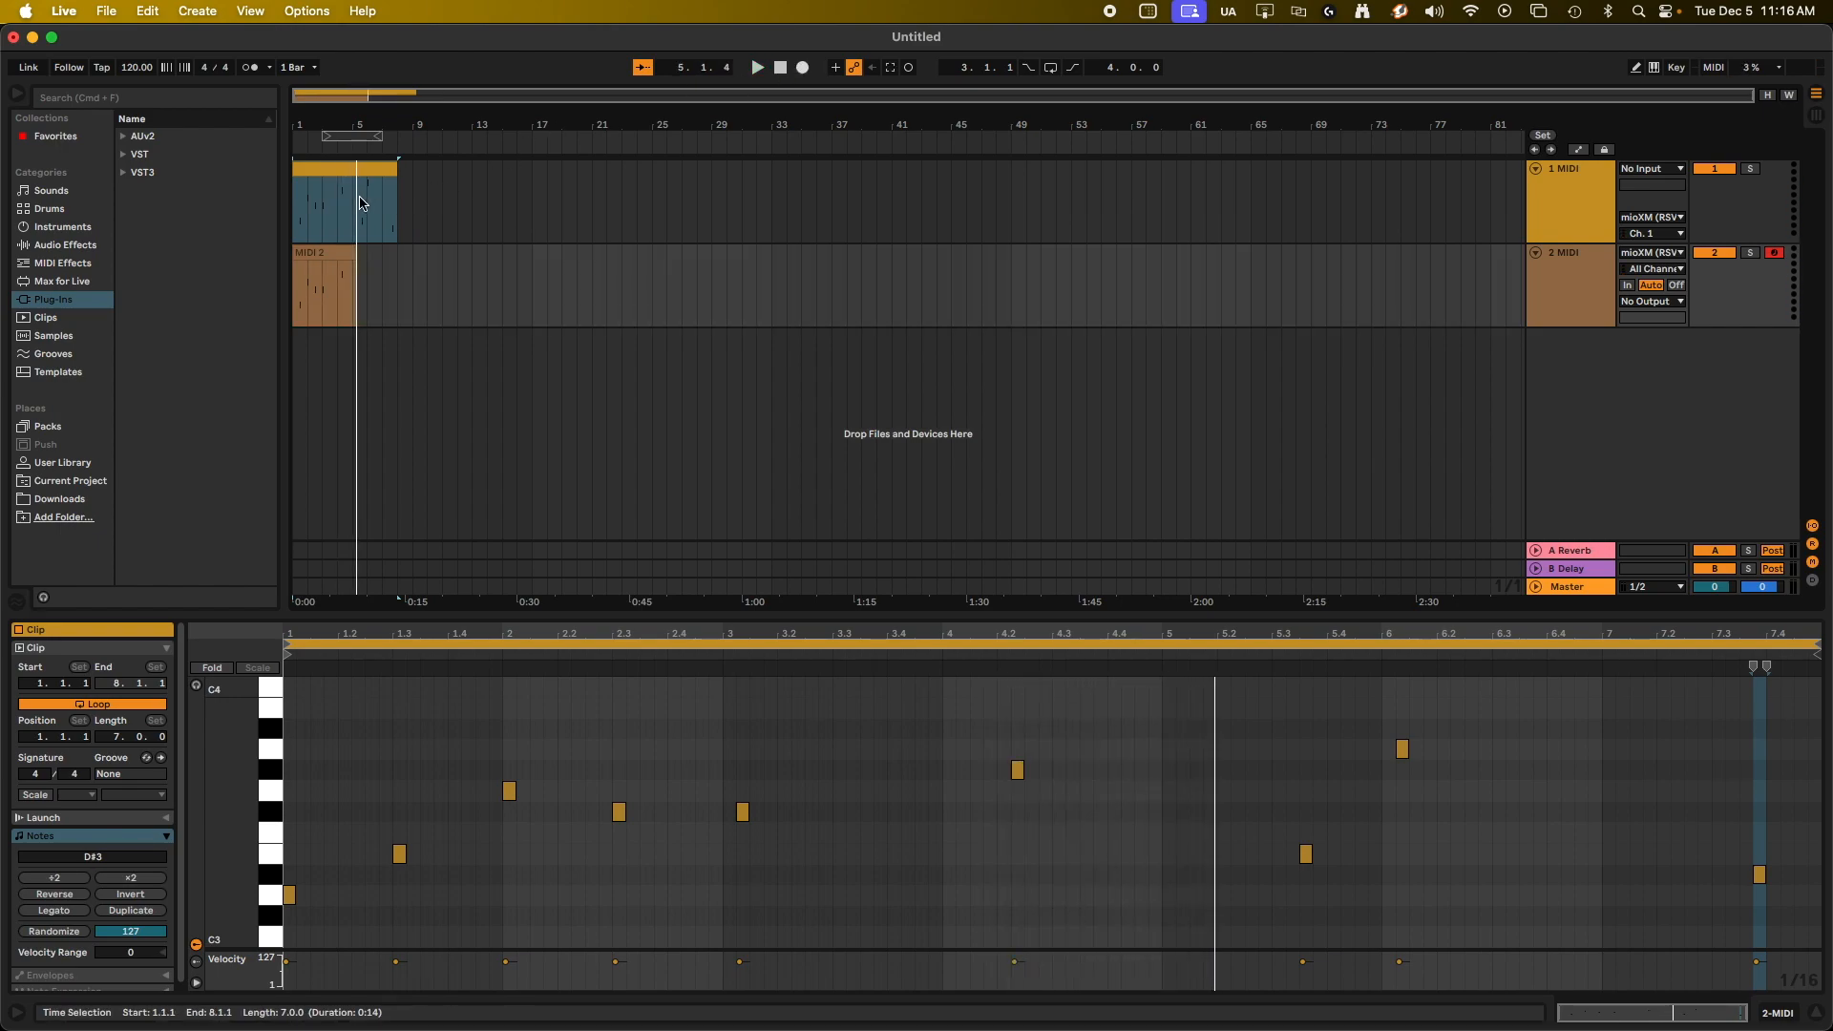
Compare the notes in the original clip on the 1 MIDI track with those in the recorded clip on the 2 MIDI track.
click(330, 173)
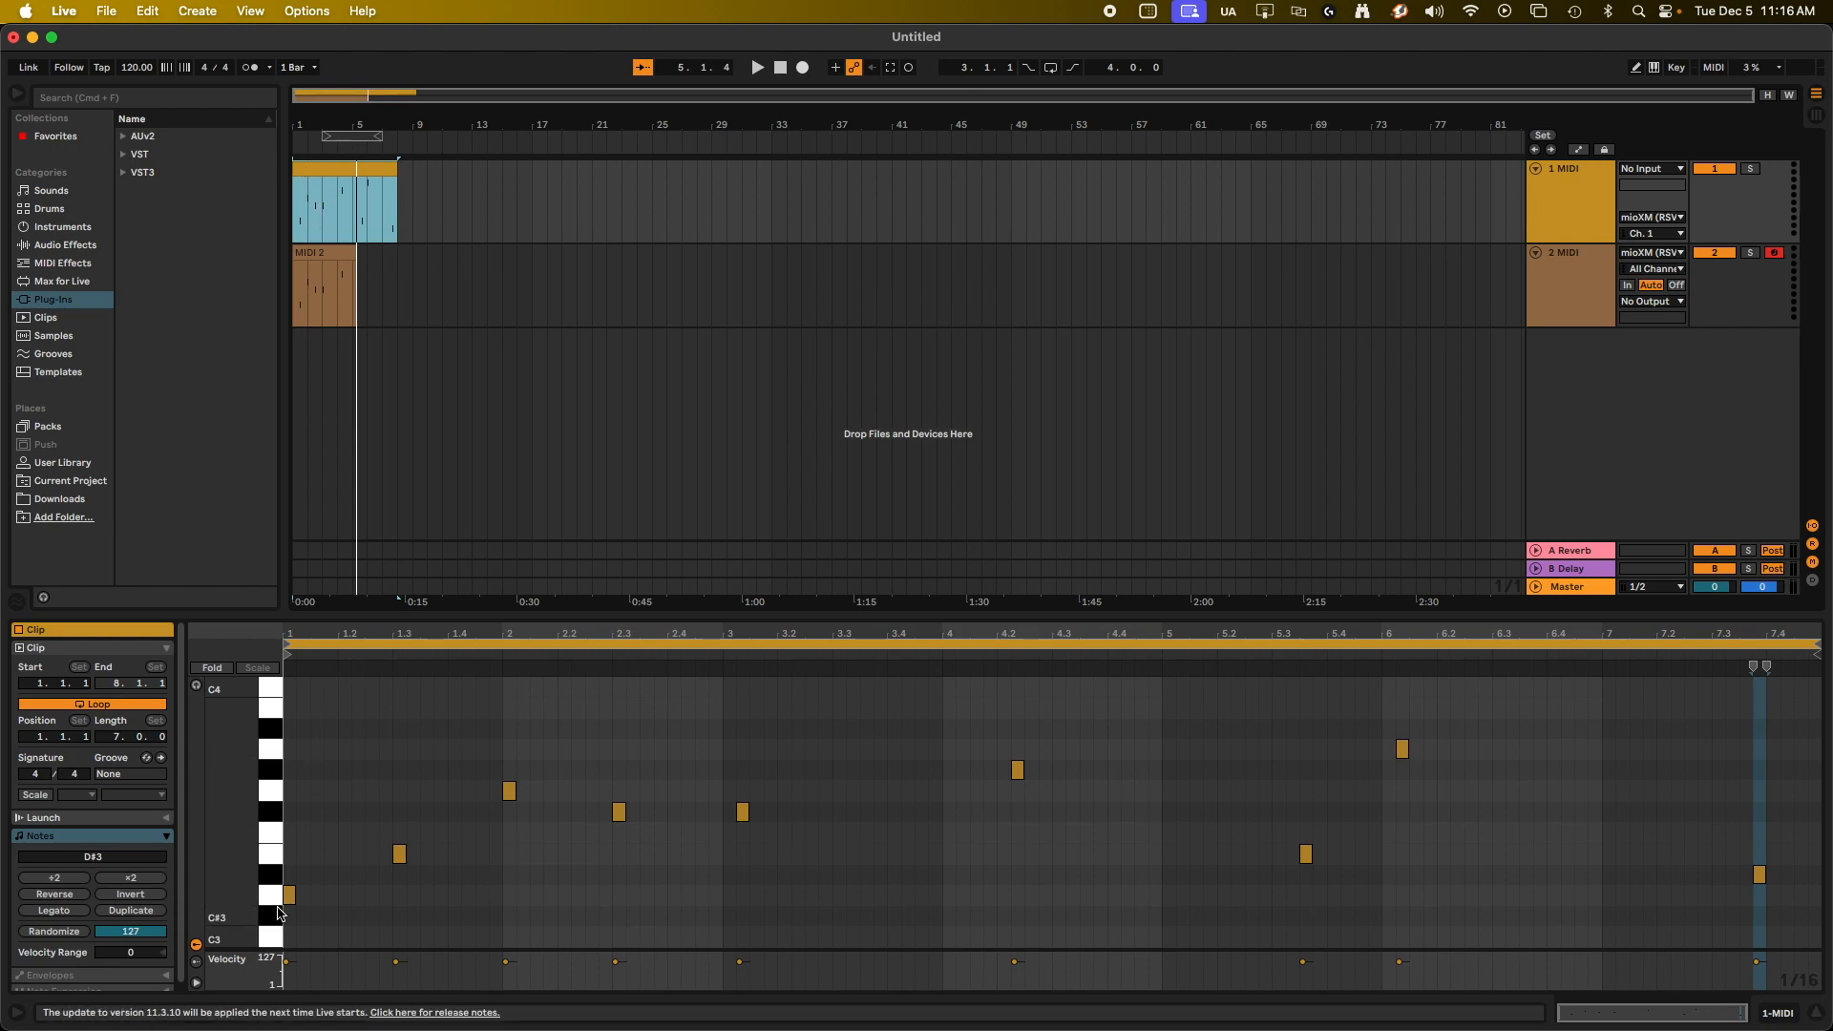
click(318, 274)
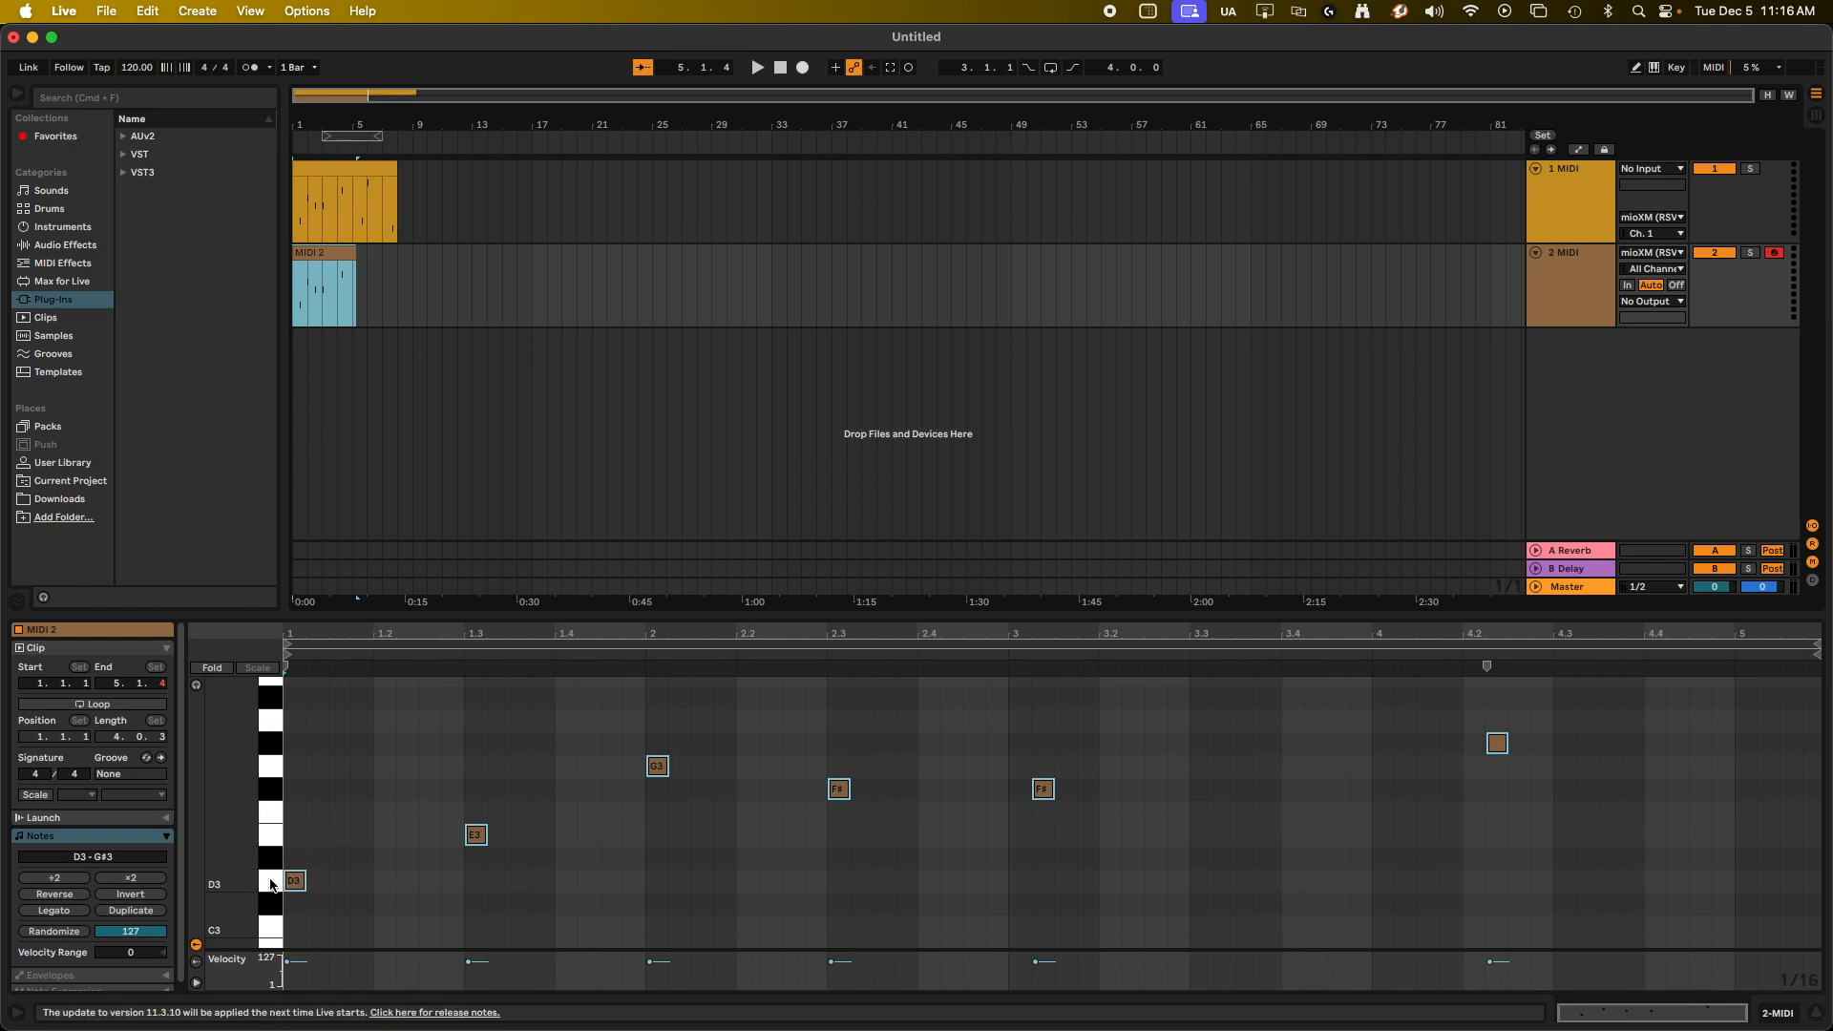
click(326, 164)
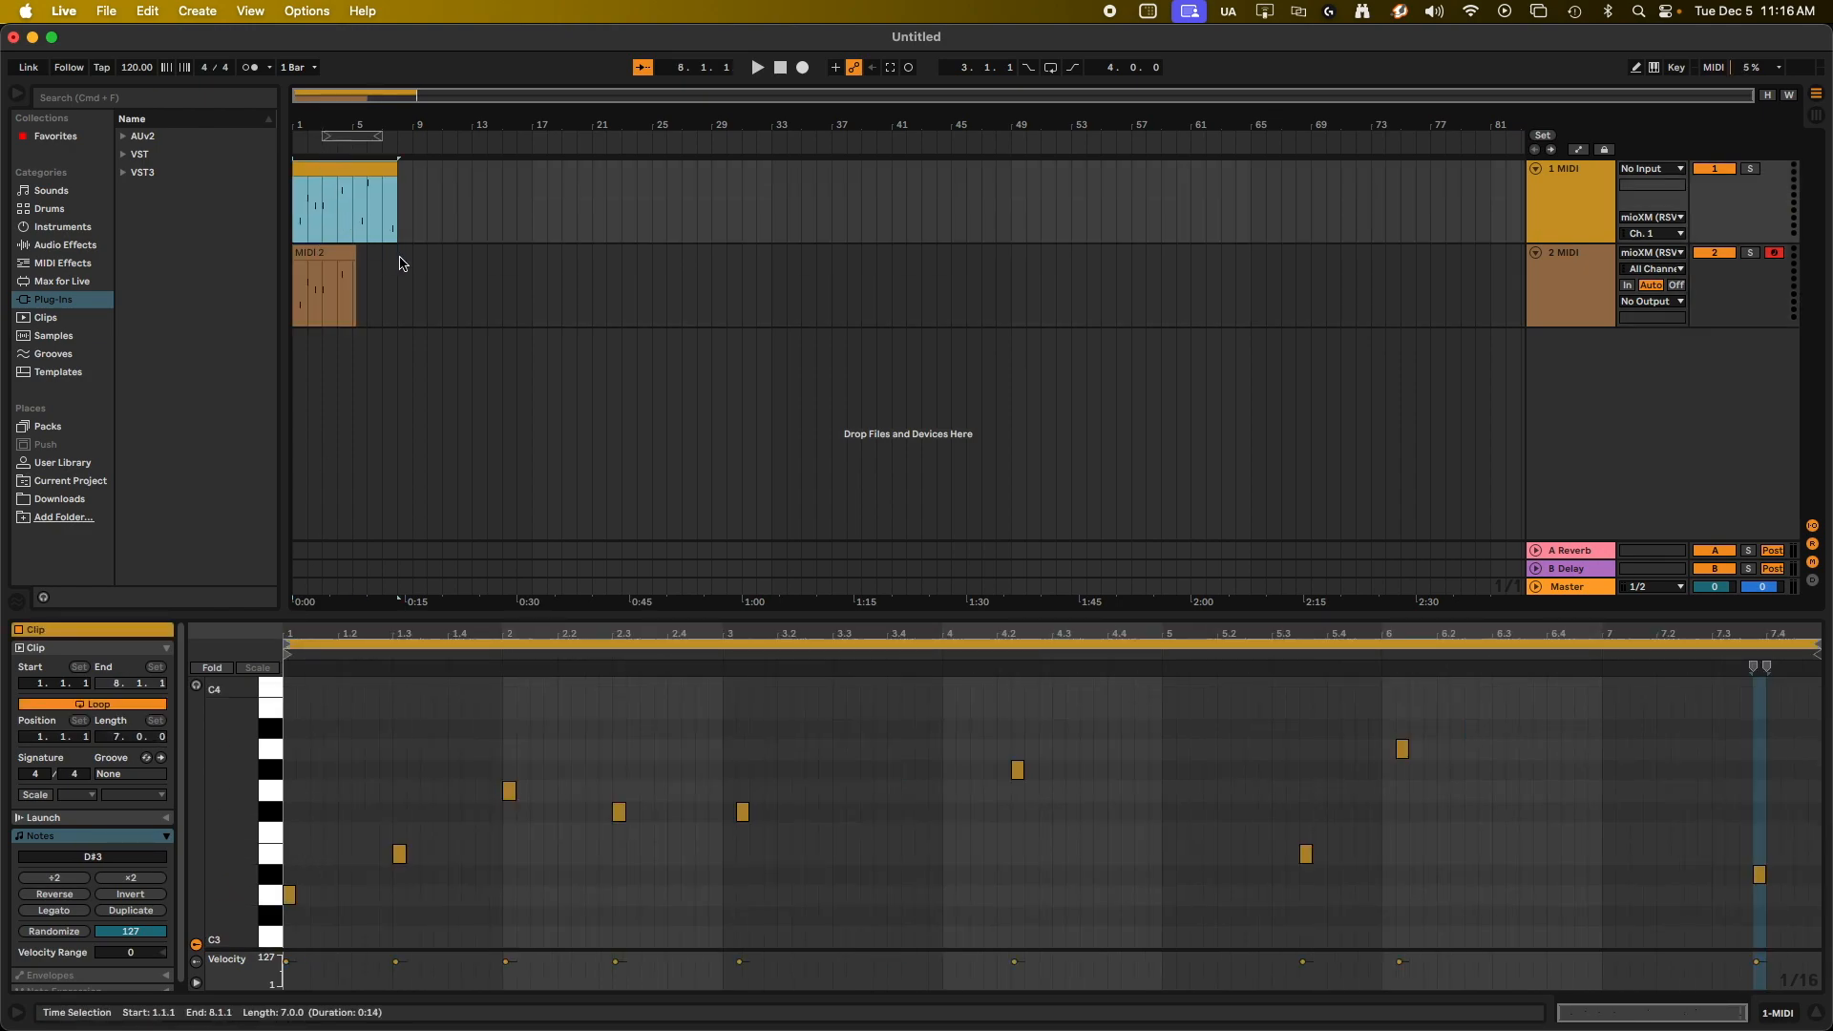